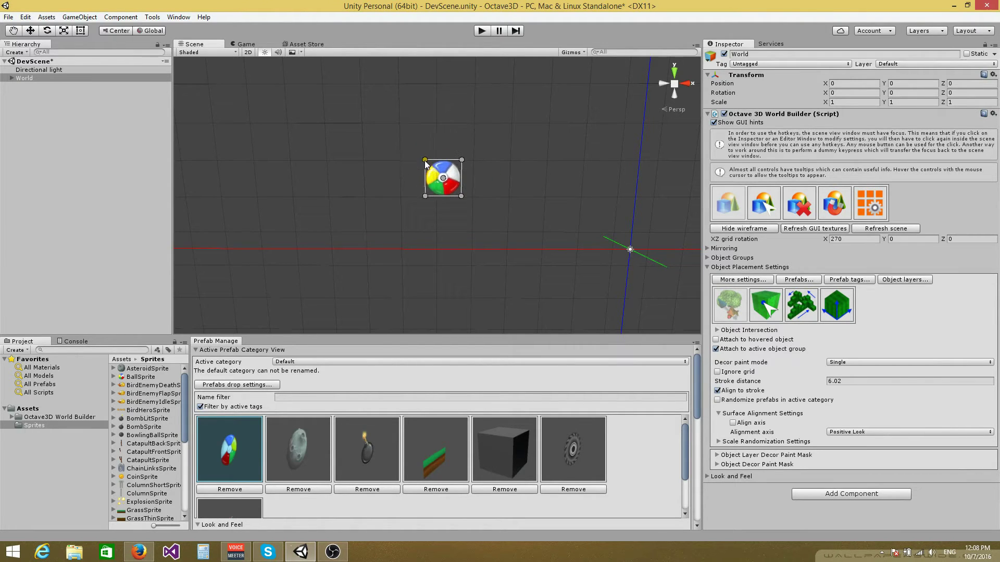
right_click(437, 189)
right_drag(434, 187, 439, 180)
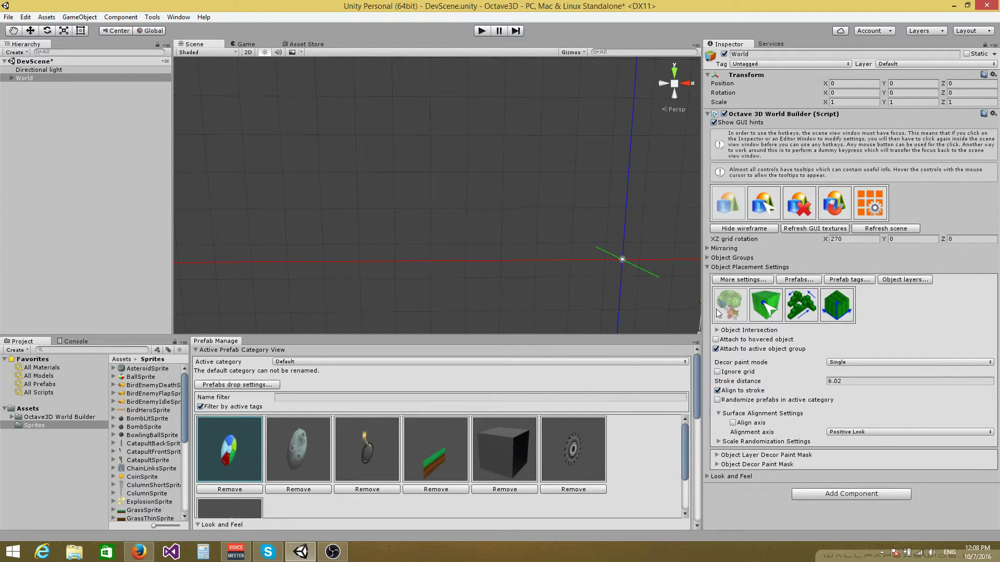
alt+drag(386, 219, 475, 235)
right_drag(520, 221, 472, 217)
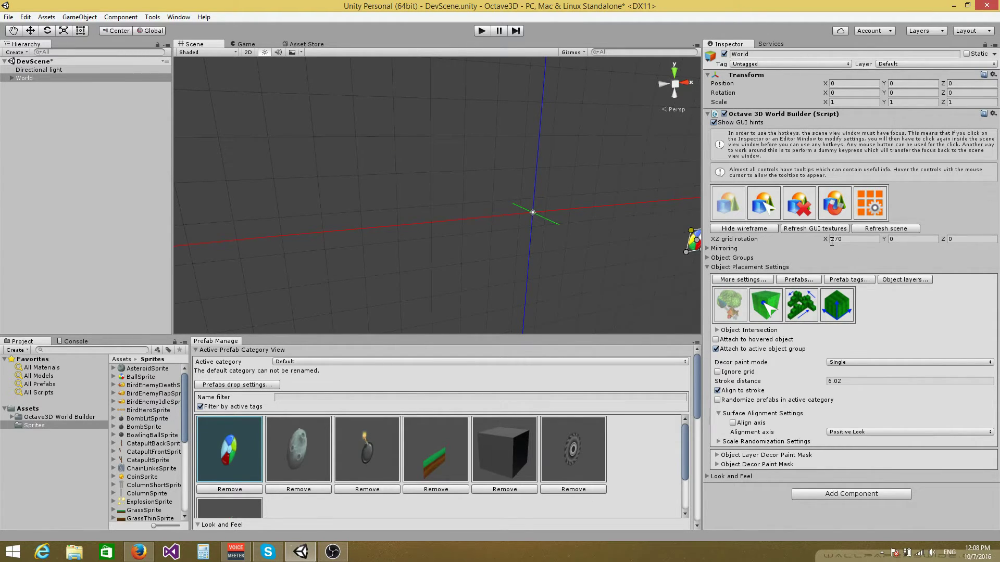
alt+drag(481, 237, 351, 227)
right_drag(352, 227, 434, 233)
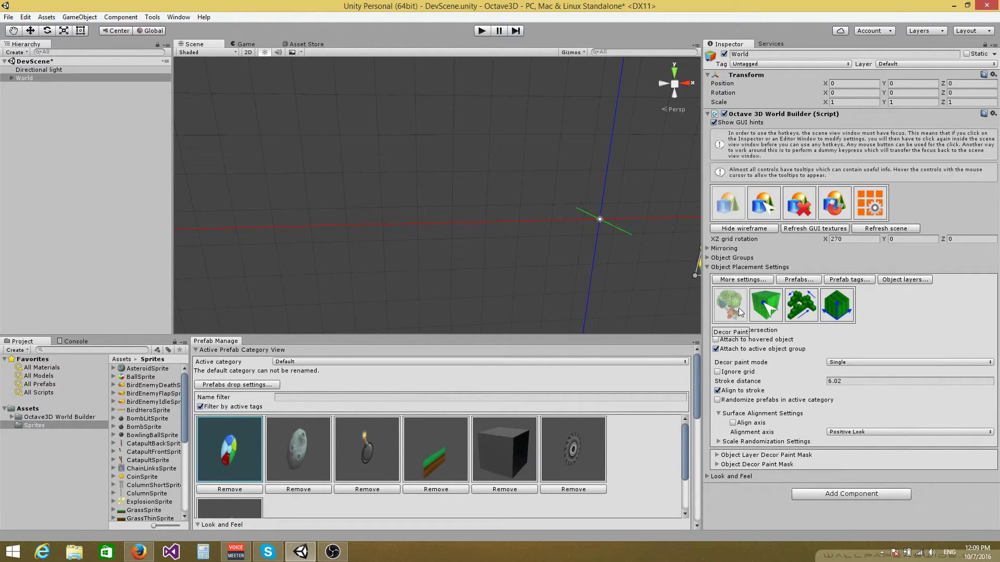
Place four individual beach balls on the upright grid above the red axis with Decor Paint in Single mode
click(468, 114)
click(401, 105)
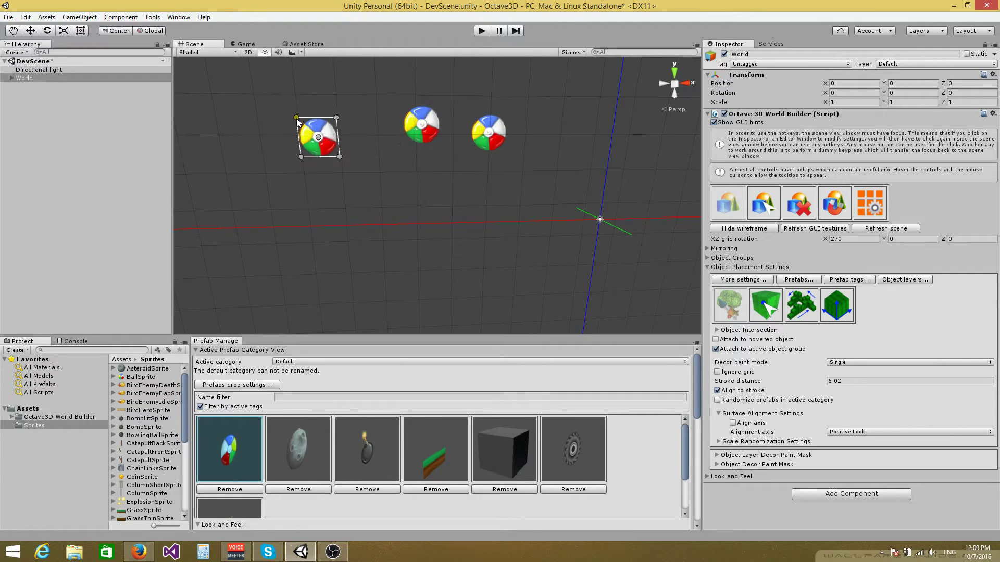
click(296, 119)
click(382, 168)
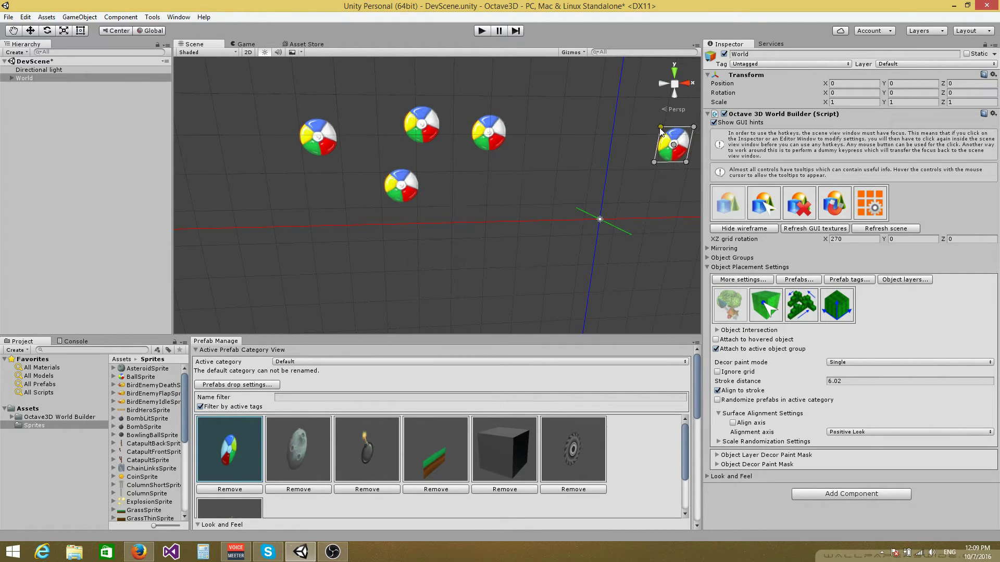
Try painting a continuous stroke of beach balls across the grid, and undo it
mouse_move(661, 131)
mouse_down()
mouse_move(619, 133)
mouse_move(576, 189)
mouse_move(452, 282)
mouse_move(246, 176)
mouse_move(461, 65)
mouse_move(578, 99)
mouse_move(661, 178)
mouse_move(630, 203)
mouse_up()
key(ctrl+z)
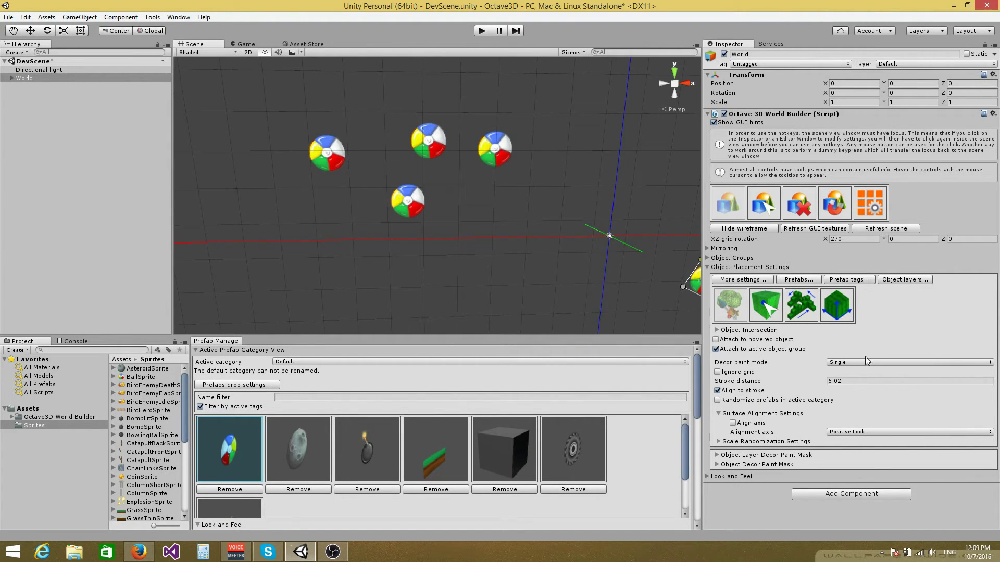
Set the decor paint mode to Brush, paint a trial stroke of scattered asteroids and balls with brush A, and undo the stroke
click(858, 361)
click(861, 384)
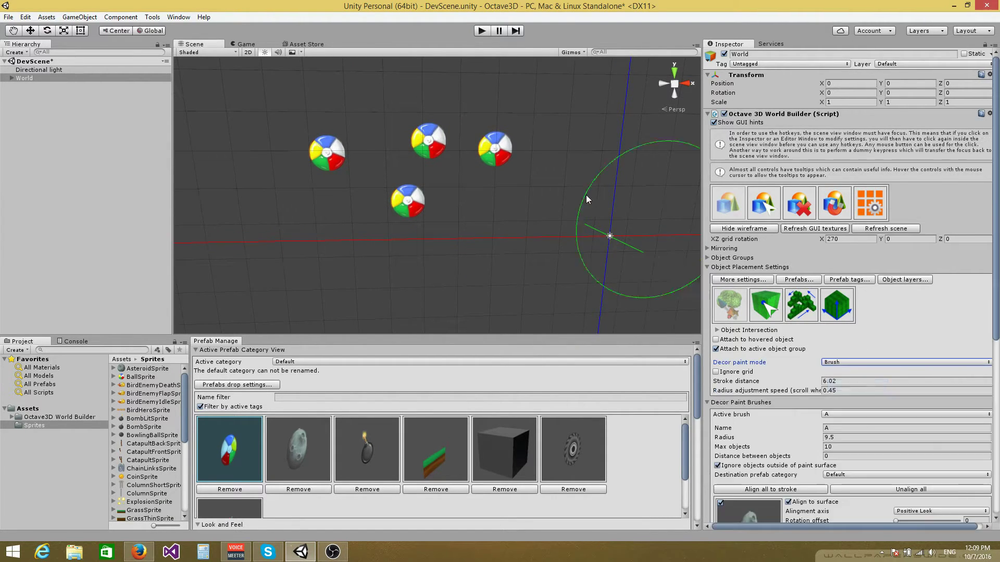
alt+drag(565, 189, 600, 212)
key(s)
key(d)
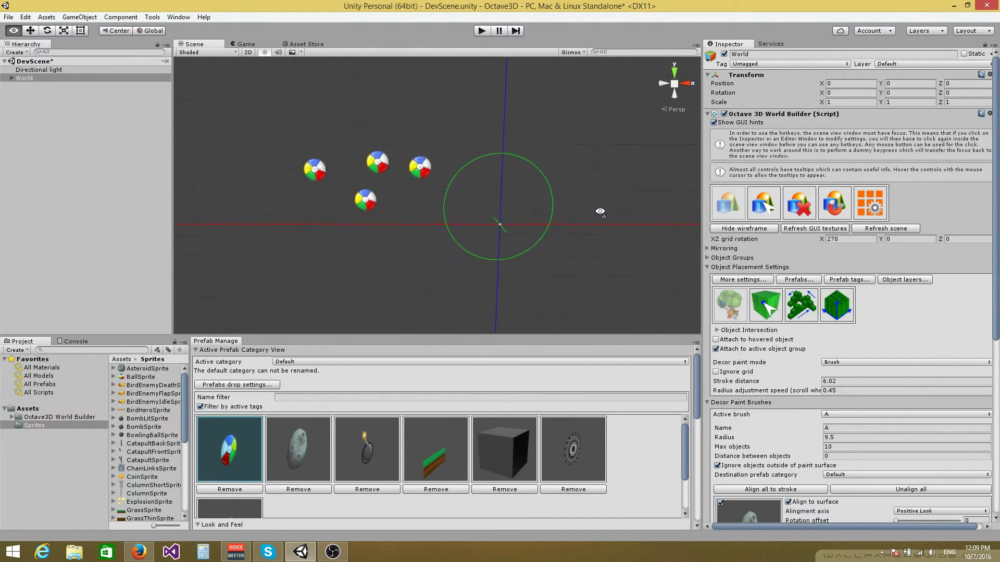
scroll(915, 376, down, 5)
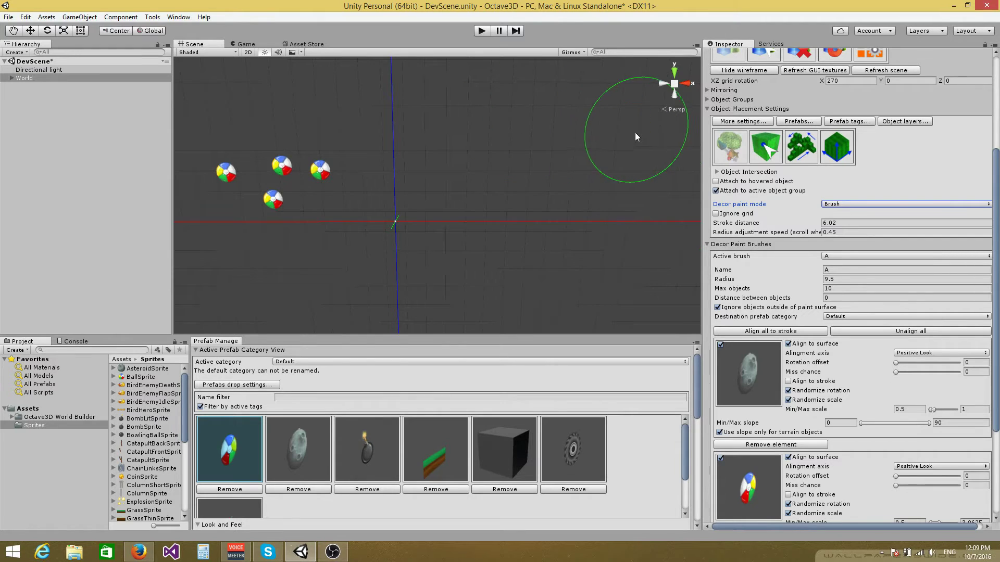
mouse_move(636, 136)
mouse_down()
mouse_move(457, 208)
mouse_move(608, 262)
mouse_up()
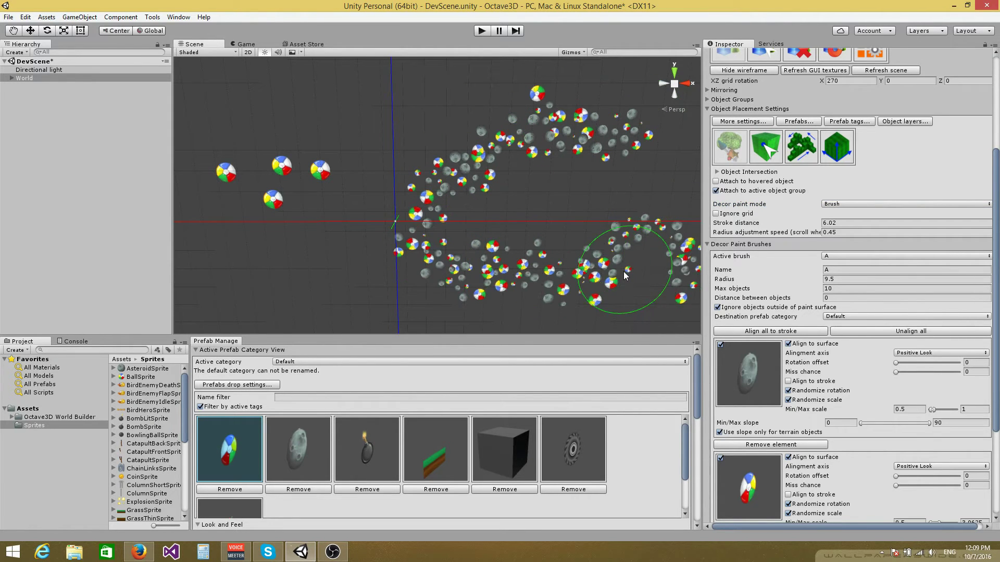
key(ctrl+z)
Try a brush stroke with the asteroid's alignment axis at Positive Right and the ball's at Positive Up, and undo the stroke and axis changes
scroll(848, 286, down, 2)
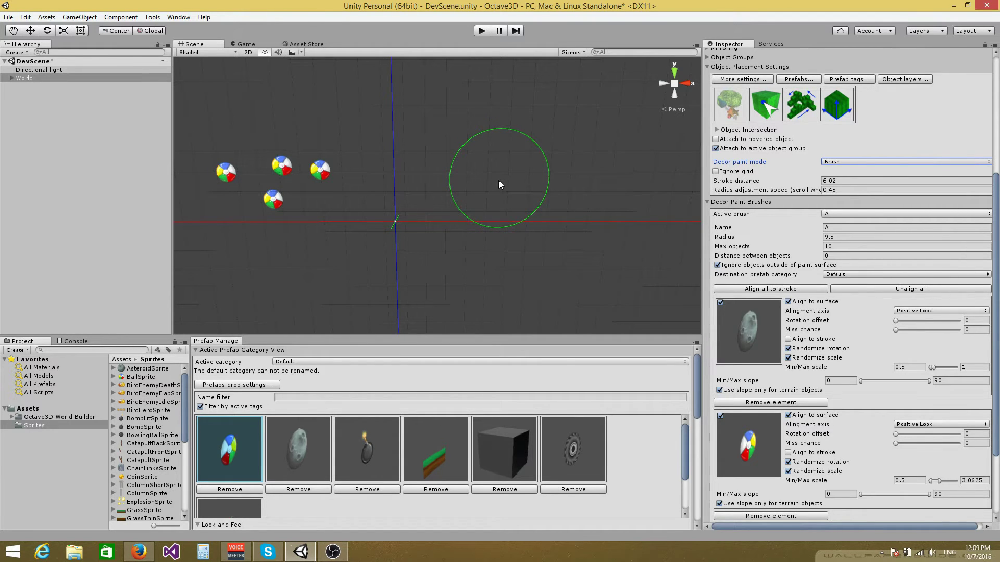
click(916, 311)
click(921, 322)
click(941, 424)
click(927, 462)
mouse_move(520, 174)
mouse_down()
mouse_move(455, 203)
mouse_move(607, 172)
mouse_move(572, 245)
mouse_move(562, 223)
mouse_up()
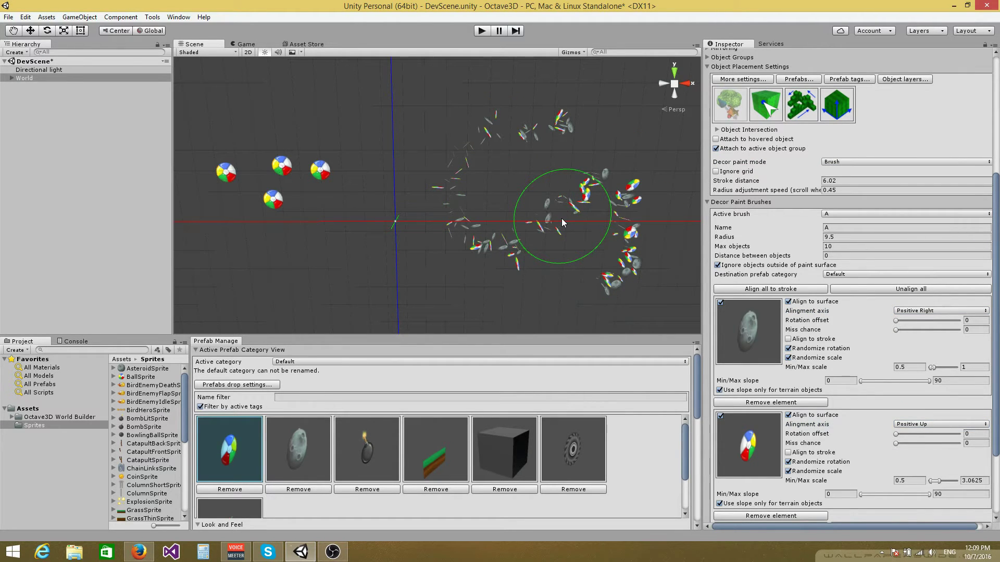
key(ctrl+z)
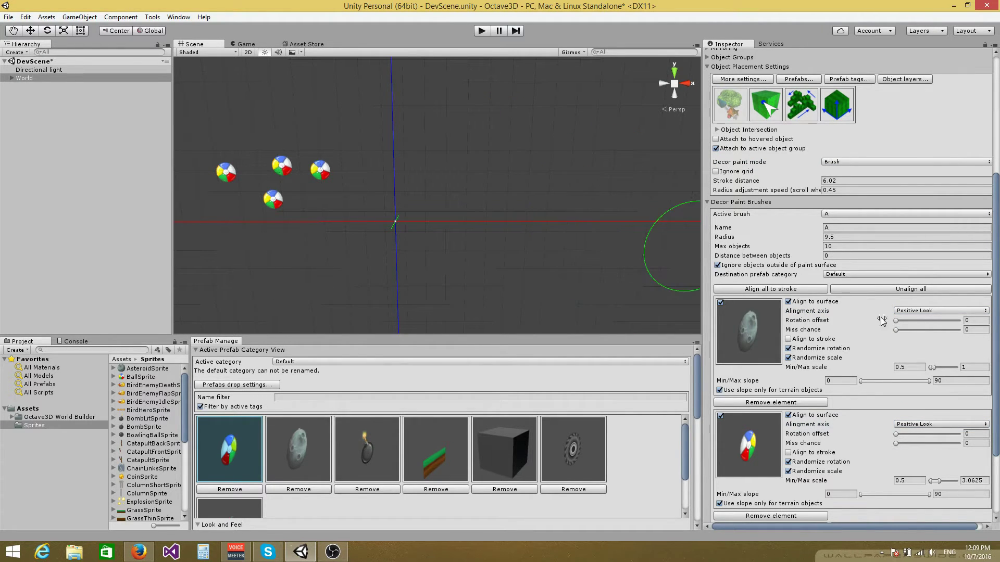
Return the decor paint mode to Single and enable Align axis in its surface alignment settings
click(872, 162)
click(847, 172)
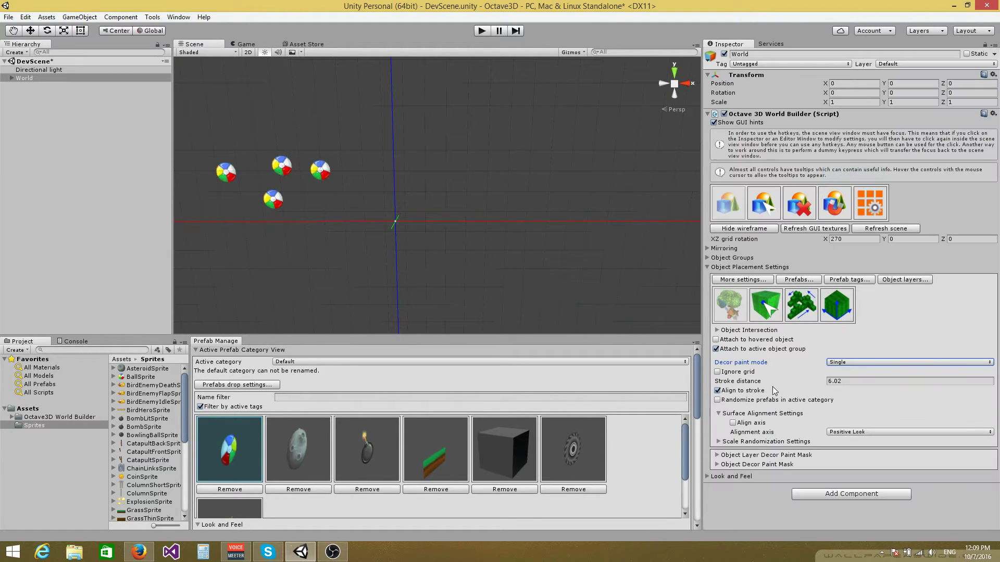
click(733, 423)
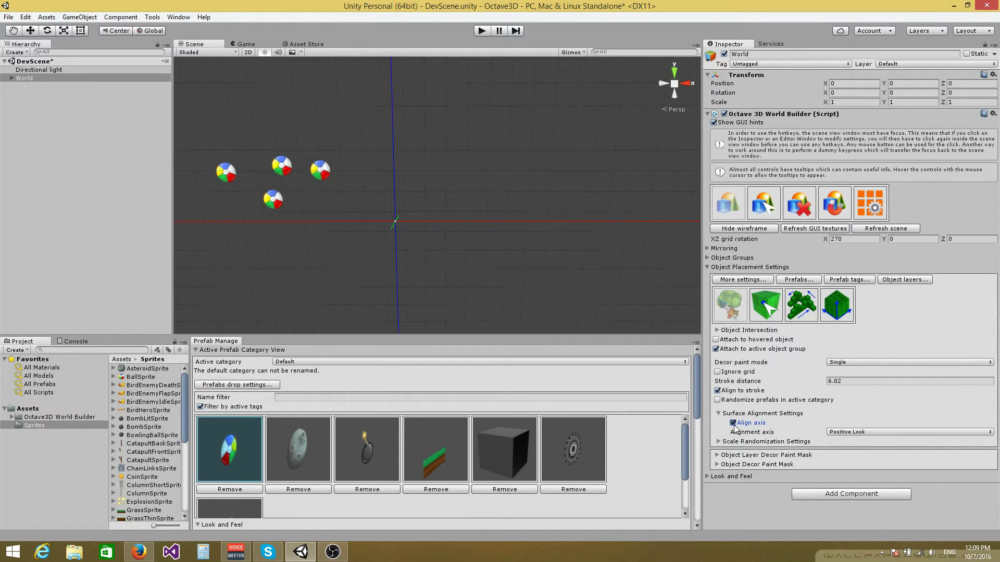
Choose the point-and-click placement mode and disable object-to-object snapping before returning to object placement
click(762, 315)
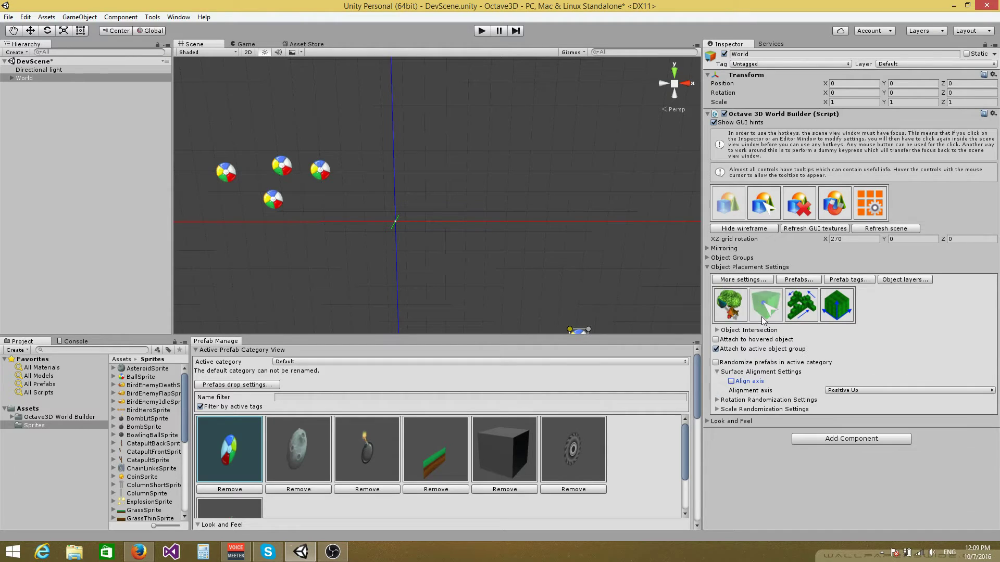
click(838, 197)
click(717, 317)
click(728, 203)
Place eight beach balls one at a time in separate grid cells above the red axis, on the empty side of the origin
right_drag(507, 180, 514, 155)
key(w)
click(488, 171)
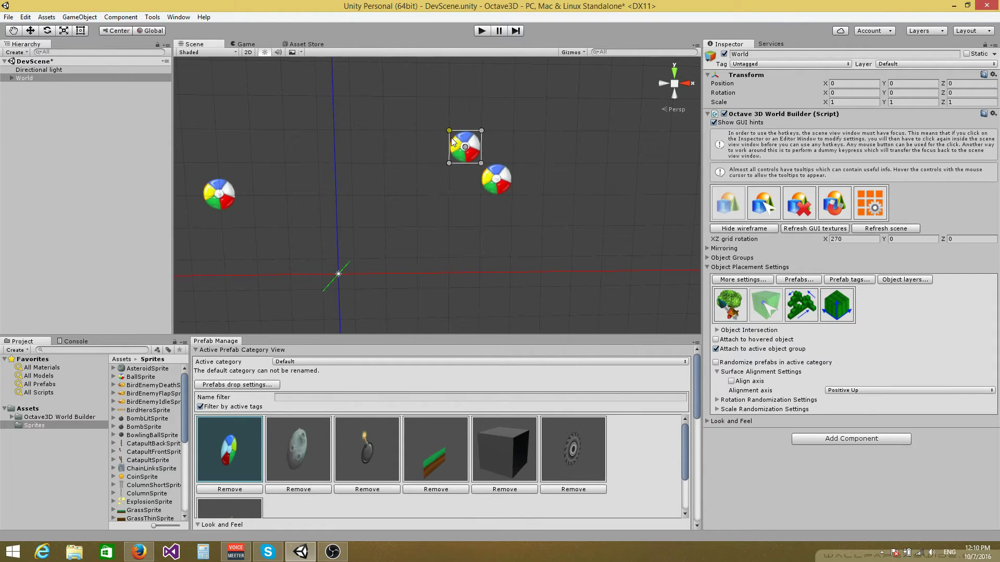
click(456, 139)
click(423, 108)
click(489, 105)
click(553, 105)
click(543, 139)
click(544, 166)
click(519, 202)
Enable object-to-object snap and Snap to cursor hit point, and place five more balls snapped against the existing ones
click(843, 207)
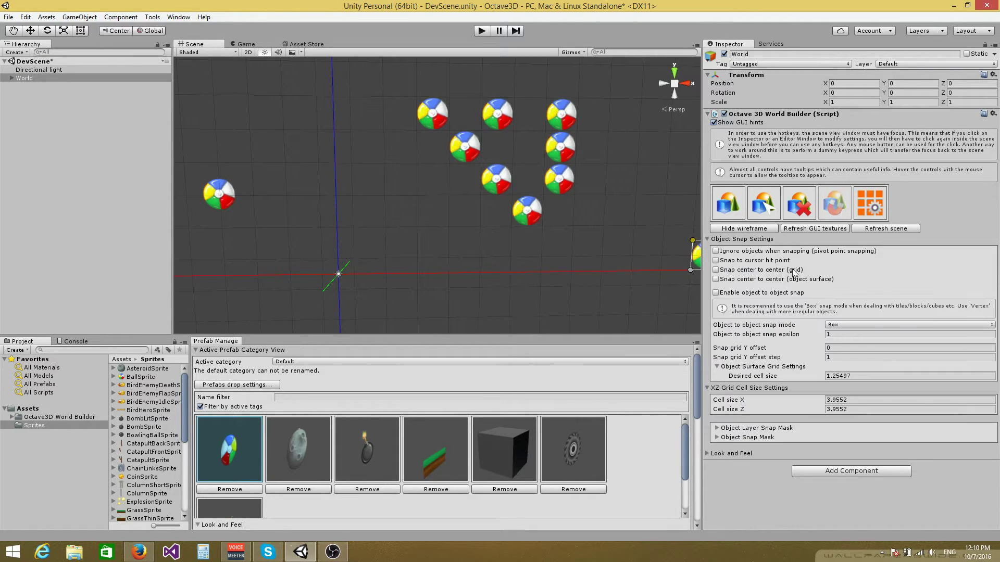
click(716, 293)
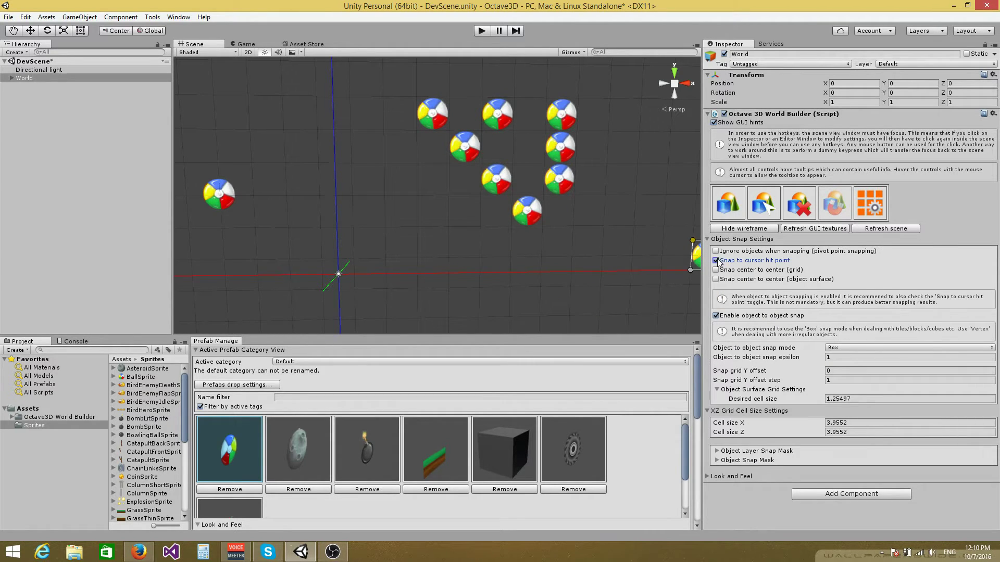
click(500, 230)
click(474, 195)
click(443, 161)
click(451, 103)
click(418, 131)
Make the cube the active prefab and place four cubes on the grid among the two groups of balls
click(516, 449)
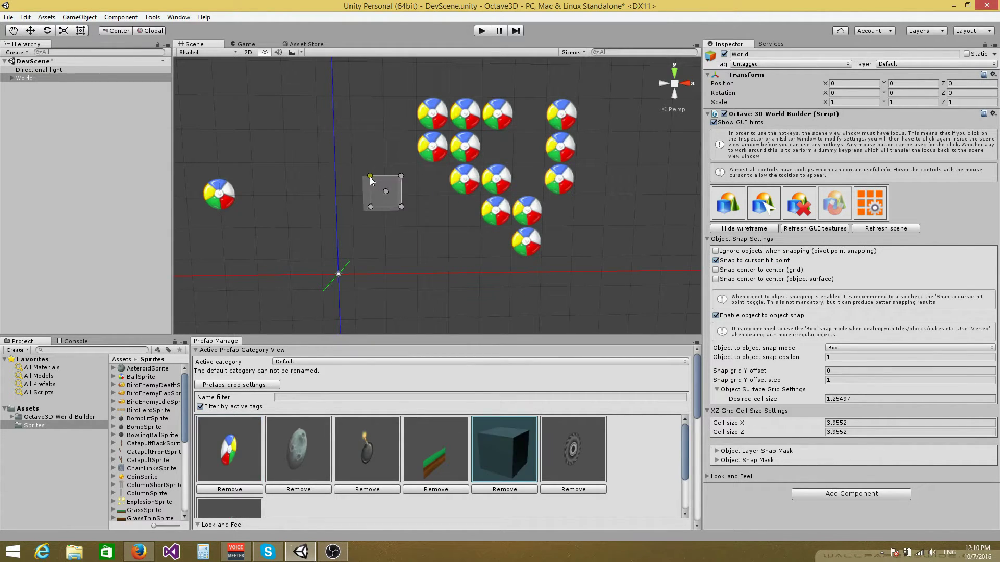
alt+drag(329, 171, 372, 175)
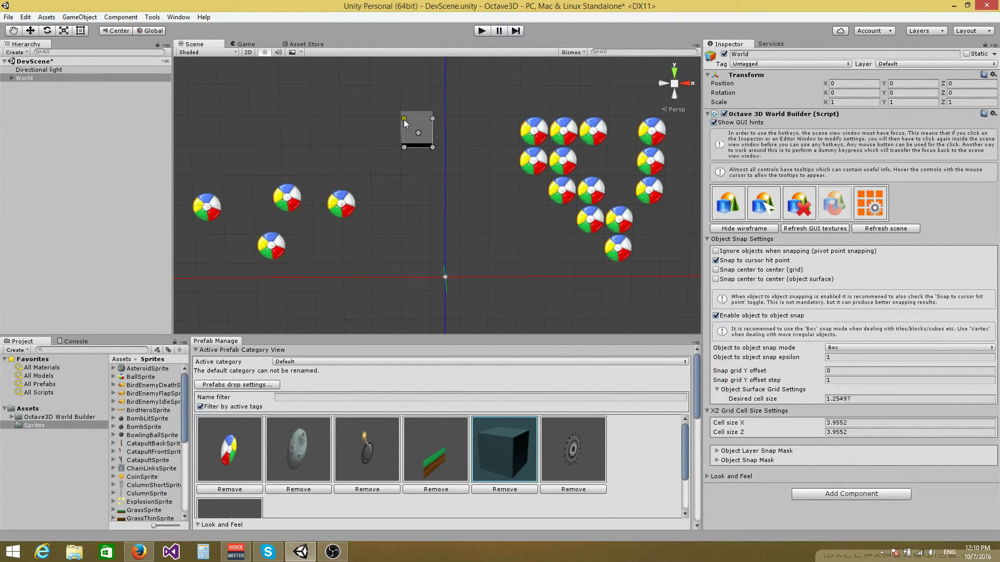
click(404, 119)
click(358, 190)
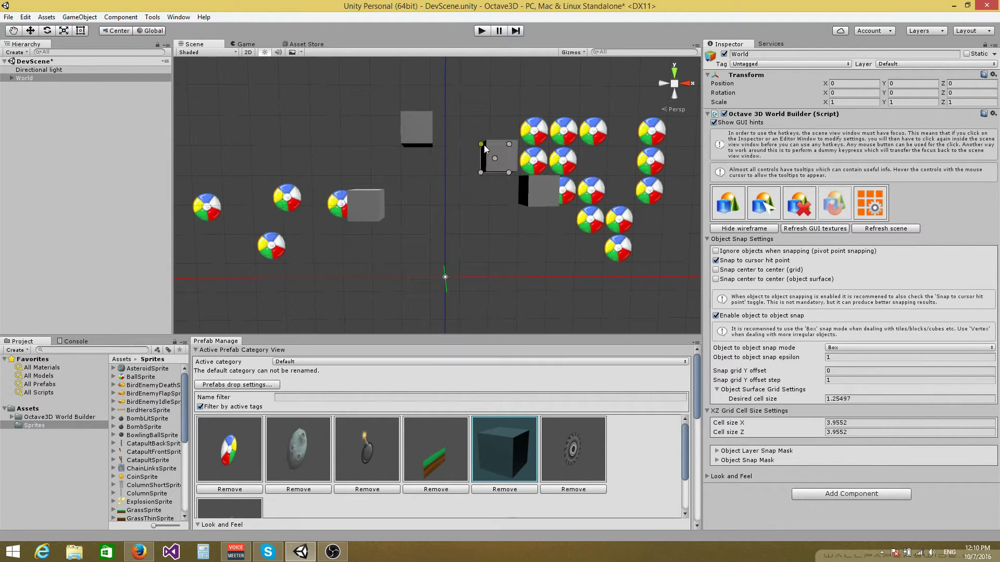
click(490, 145)
Make the beach ball the active prefab and place three balls snapped beside the cubes
click(231, 446)
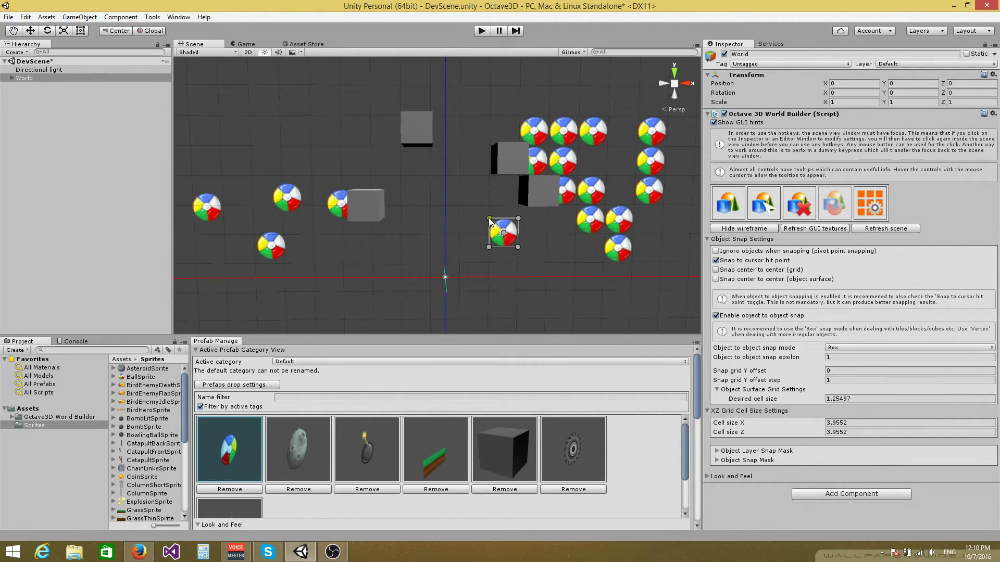
alt+drag(489, 218, 475, 223)
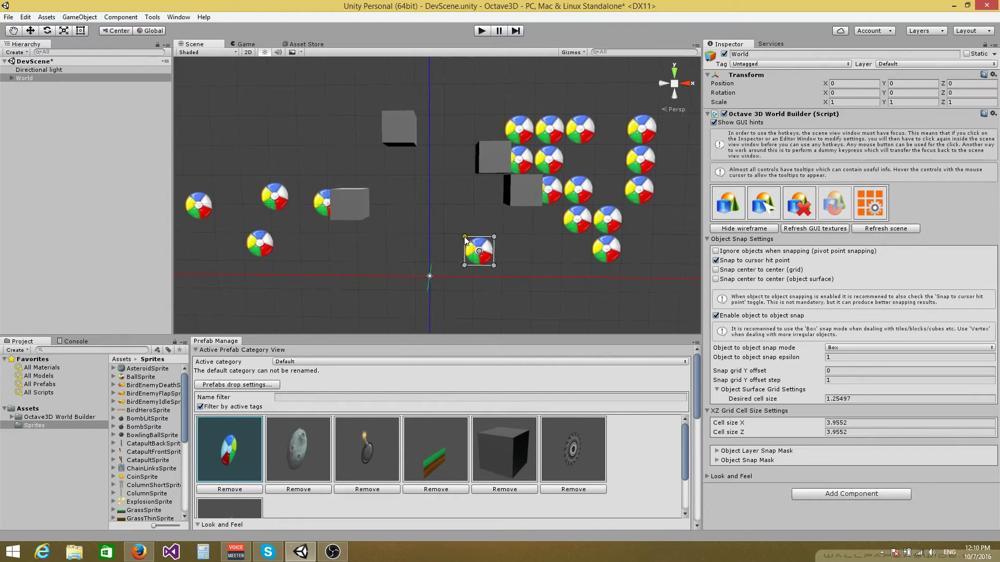
click(479, 181)
click(391, 153)
click(417, 123)
Switch to the Path placement mode and build a path of beach balls with several crossing segments on the empty grid area
mouse_move(488, 240)
right_down()
mouse_move(495, 244)
mouse_move(451, 246)
mouse_move(486, 248)
right_up()
click(734, 204)
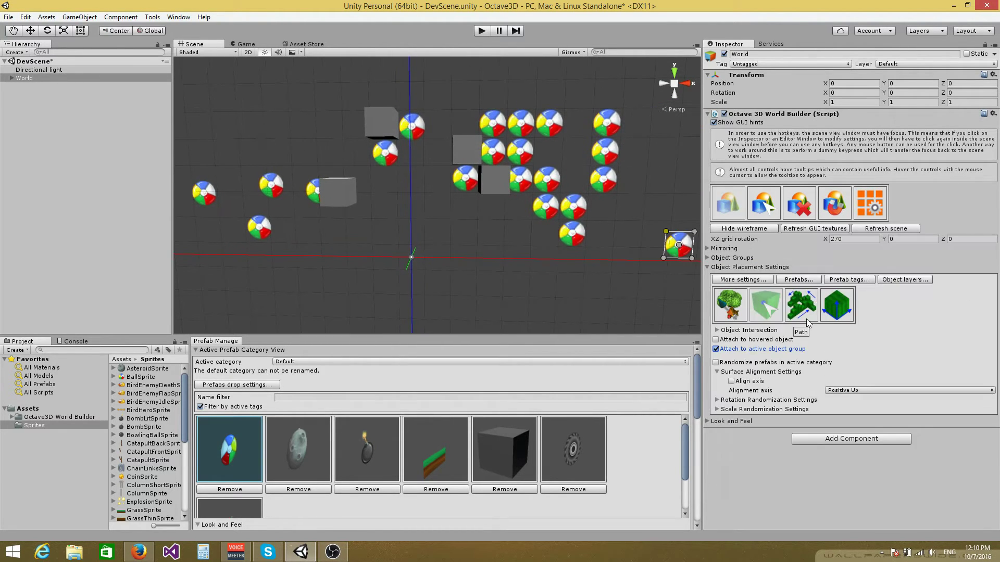
click(803, 308)
key(d)
mouse_move(586, 257)
right_down()
mouse_move(594, 255)
mouse_move(578, 252)
right_up()
key(s)
click(487, 254)
key(space)
click(422, 256)
click(554, 255)
key(Return)
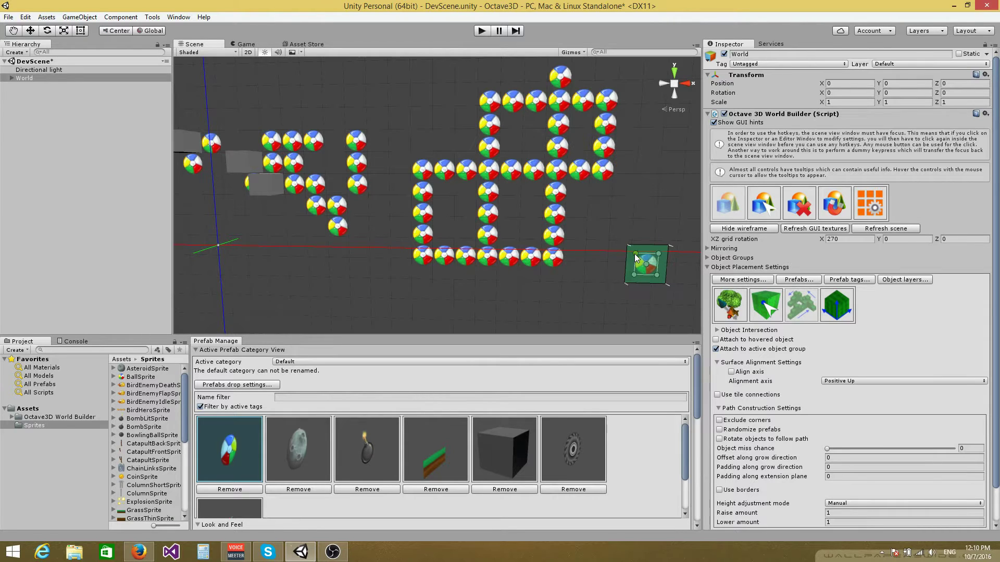
Enable Use tile connections for the path, review the tile associations, and select the asteroid prefab assigned to the TJunction tile
alt+drag(634, 254, 601, 245)
right_drag(600, 244, 607, 245)
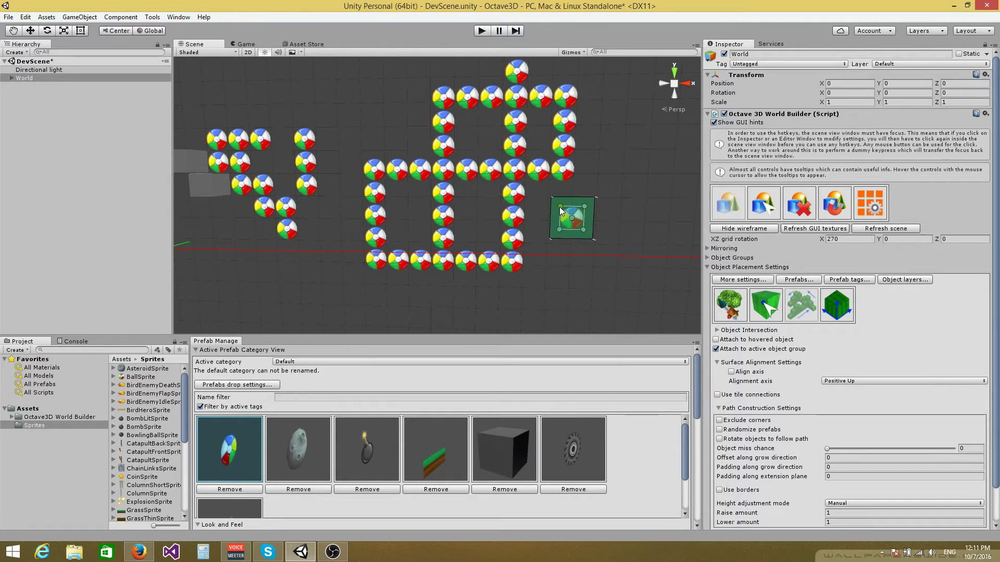
scroll(897, 250, down, 3)
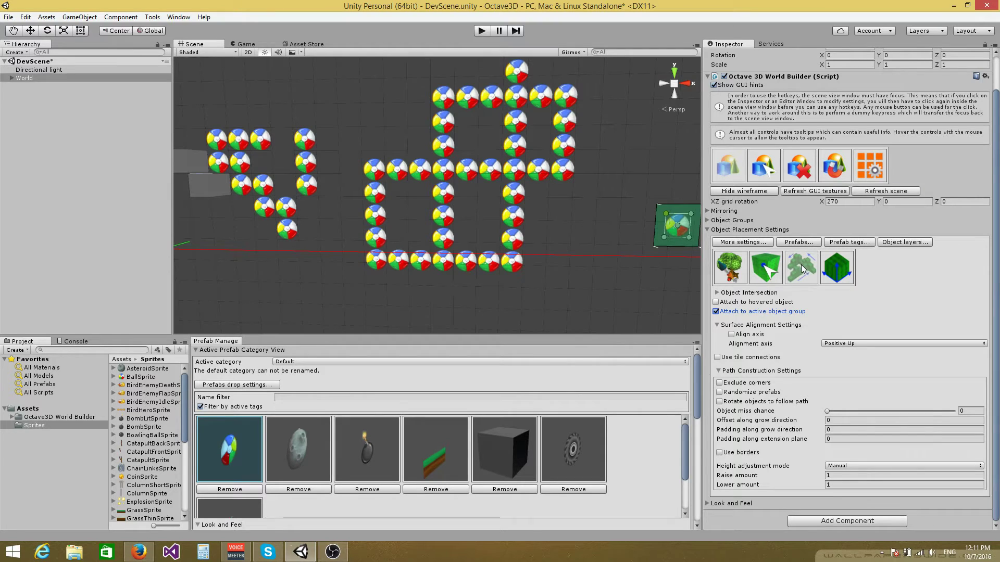
click(717, 358)
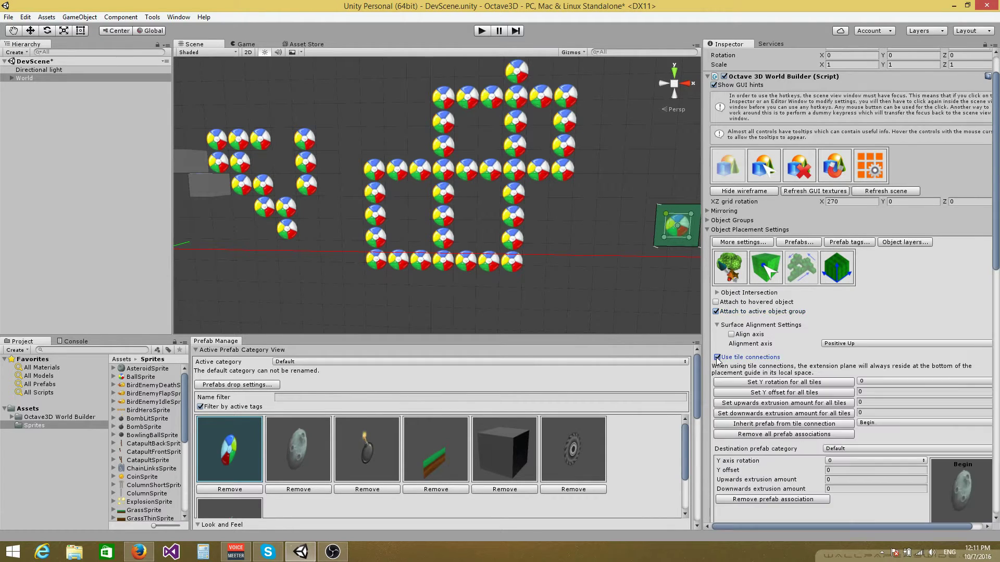
drag(999, 284, 998, 412)
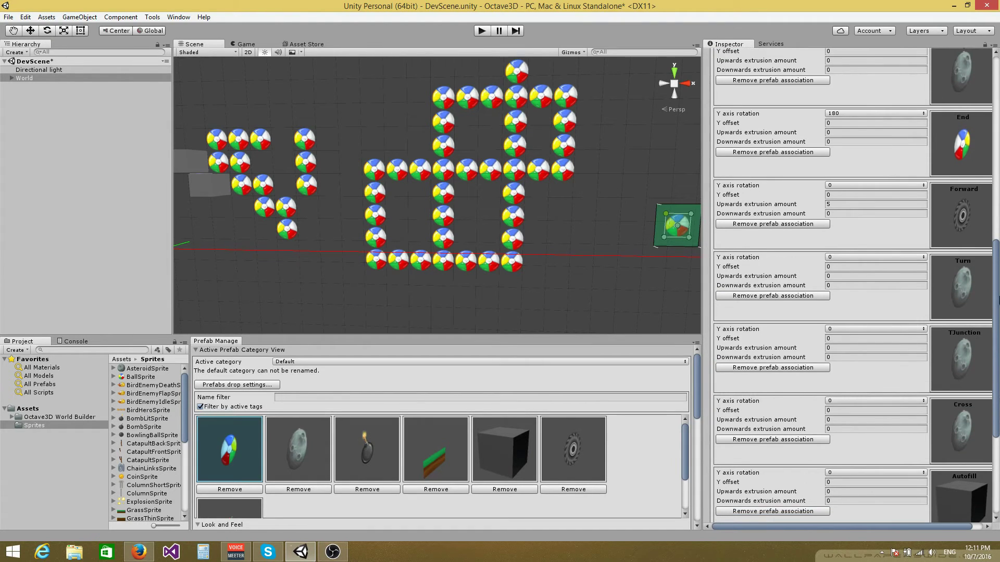
mouse_move(999, 315)
mouse_down()
mouse_move(998, 250)
mouse_move(999, 337)
mouse_move(998, 280)
mouse_move(997, 311)
mouse_up()
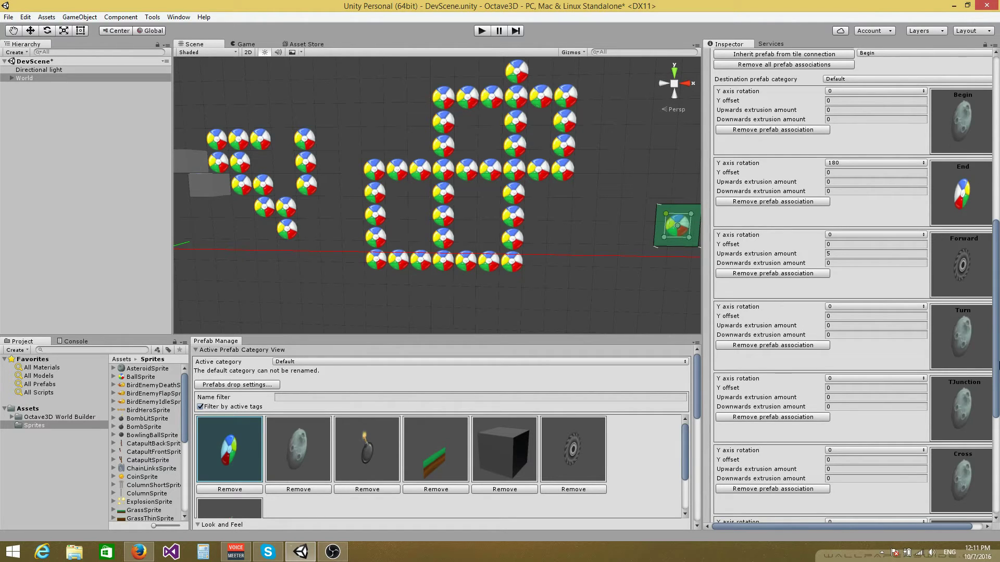
click(980, 415)
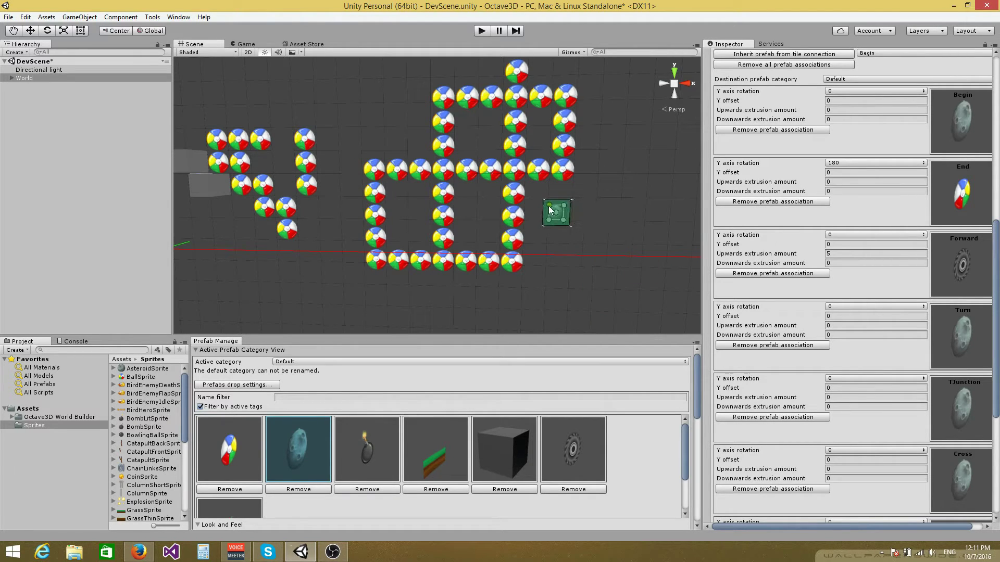
Build a path with tile connections, with several crossing segments and side branches, on the empty grid area beside the beach ball path
alt+drag(572, 251, 593, 225)
key(d)
right_drag(593, 225, 592, 225)
key(w)
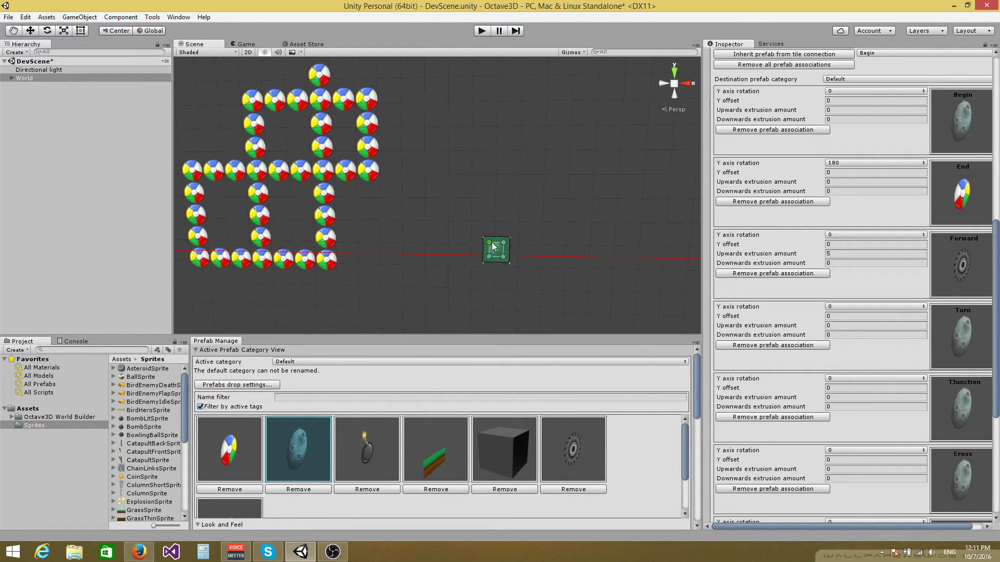
click(499, 242)
key(space)
key(space)
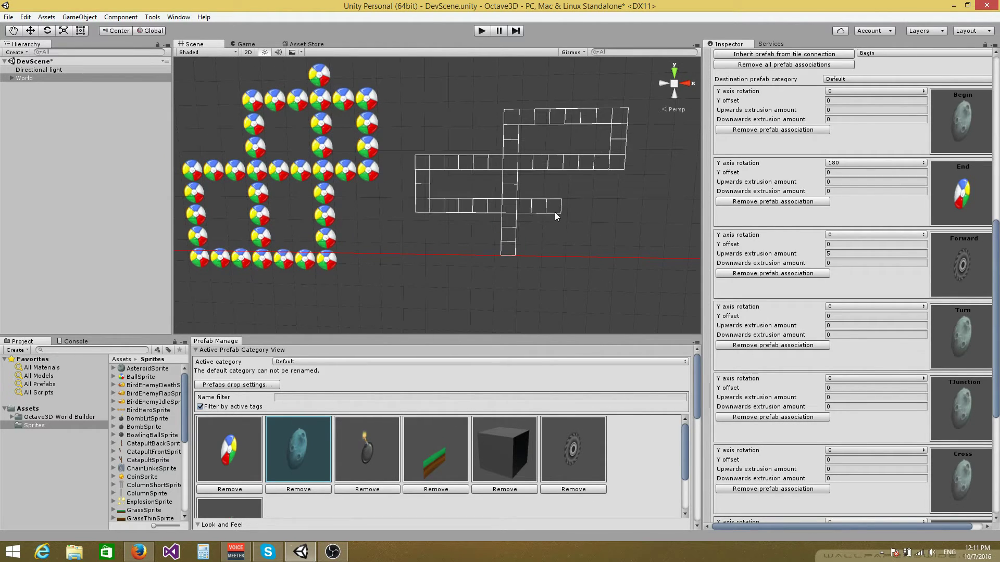
key(space)
key(space)
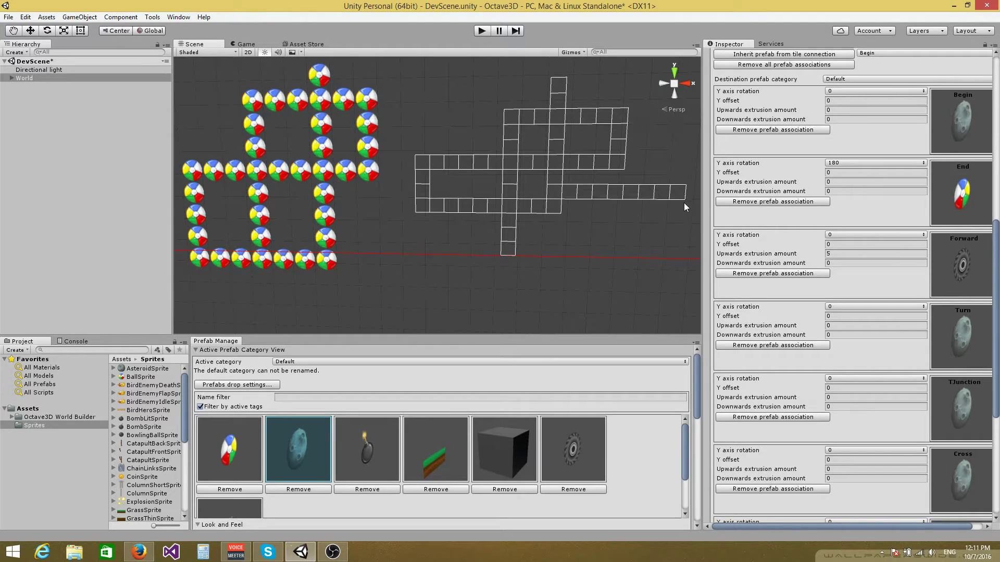
key(Return)
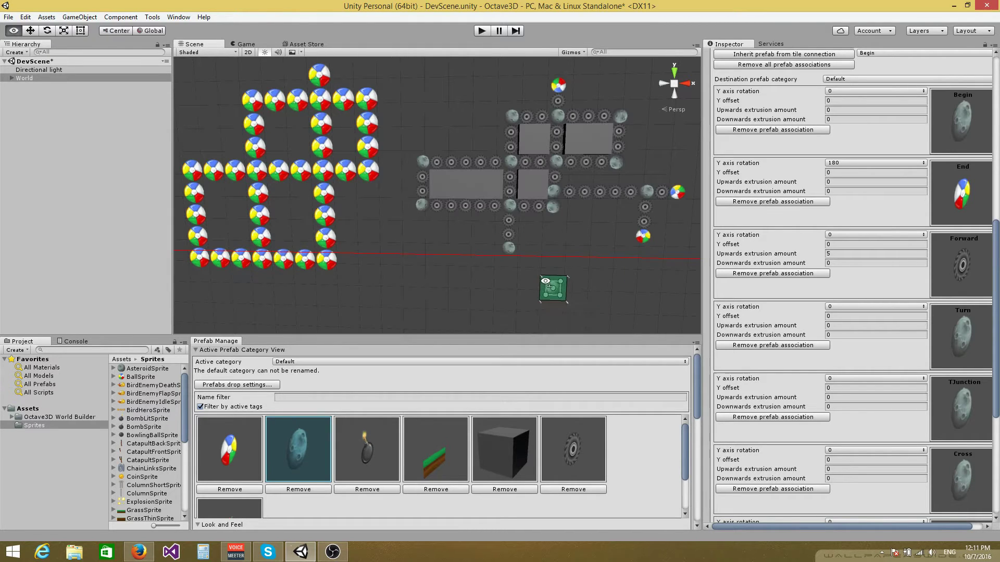
Examine the finished tile path against the tile associations, including the Autofill cube that fills the enclosed areas
alt+drag(550, 285, 547, 284)
key(w)
key(d)
right_drag(545, 281, 545, 281)
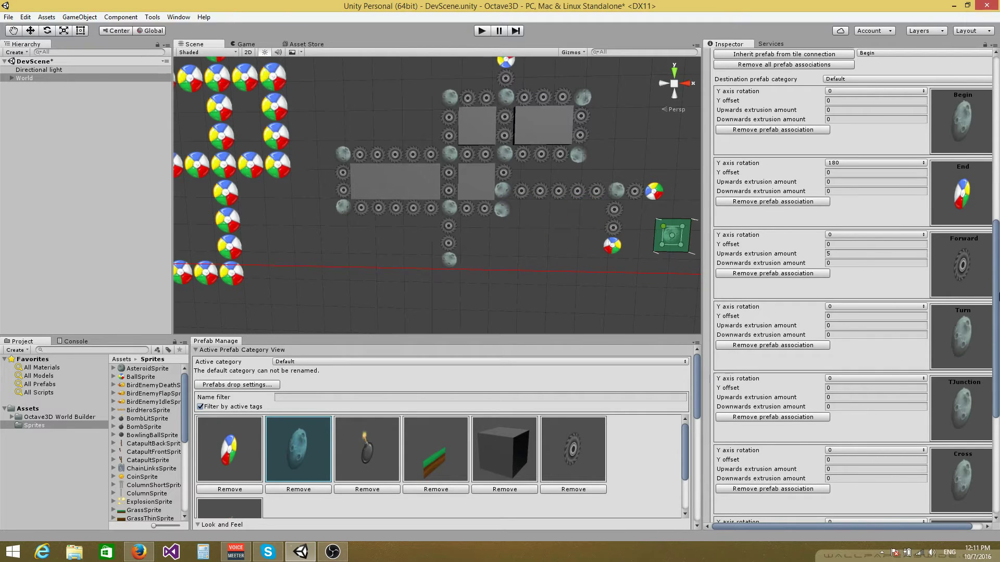
drag(995, 254, 994, 302)
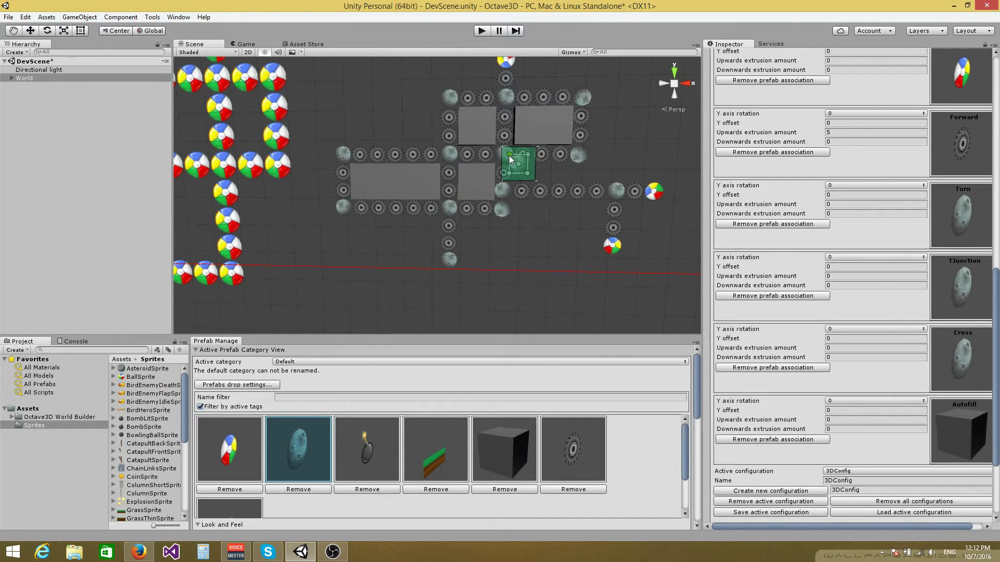
scroll(986, 433, down, 2)
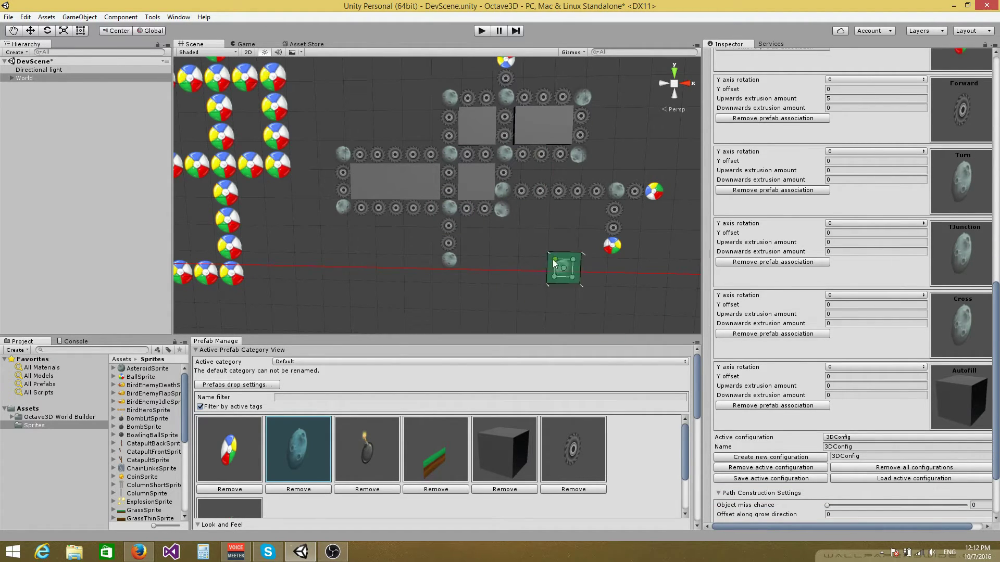
mouse_move(568, 271)
alt+mouse_down()
mouse_move(592, 276)
mouse_move(566, 270)
alt+mouse_up()
right_drag(566, 270, 563, 271)
key(s)
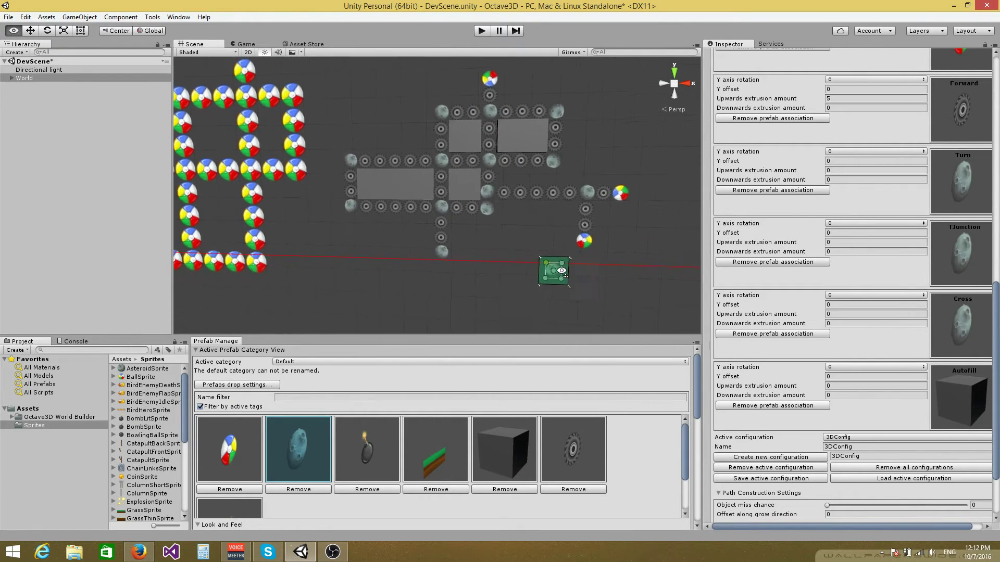
key(d)
alt+drag(562, 270, 567, 269)
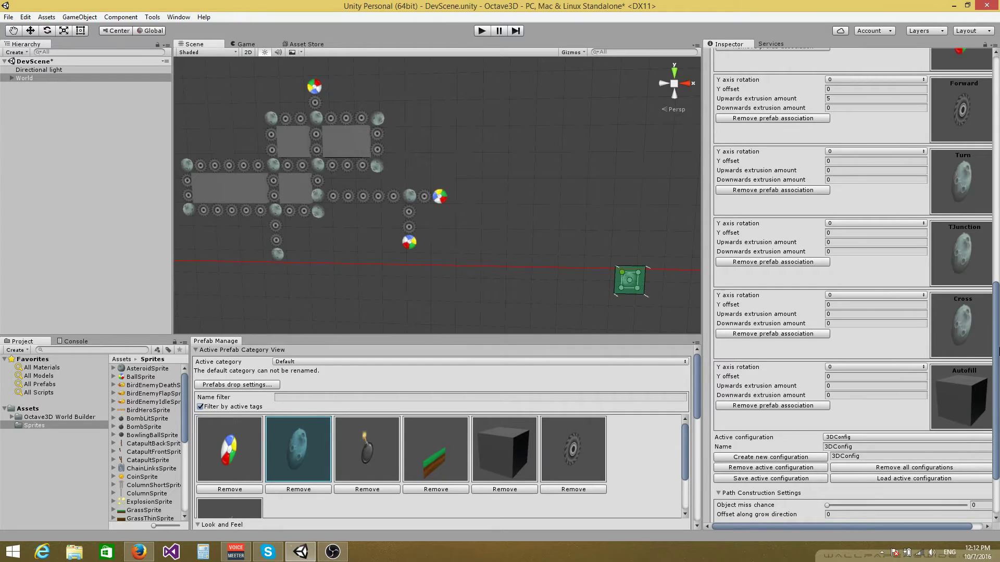
Review the tile connection settings and the prefab associations from Begin to Autofill
drag(996, 372, 999, 268)
scroll(854, 281, up, 2)
scroll(854, 281, down, 4)
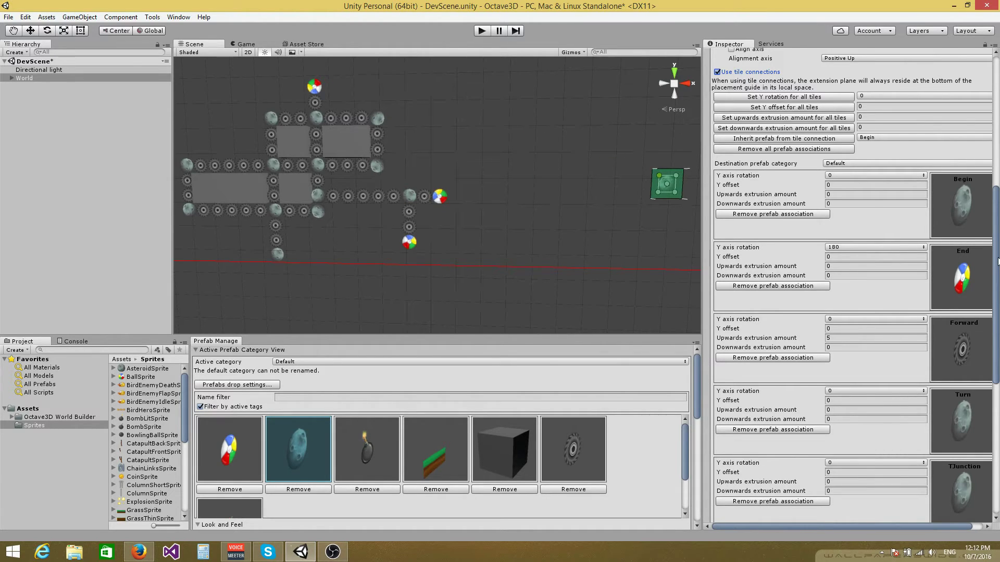
drag(998, 261, 998, 281)
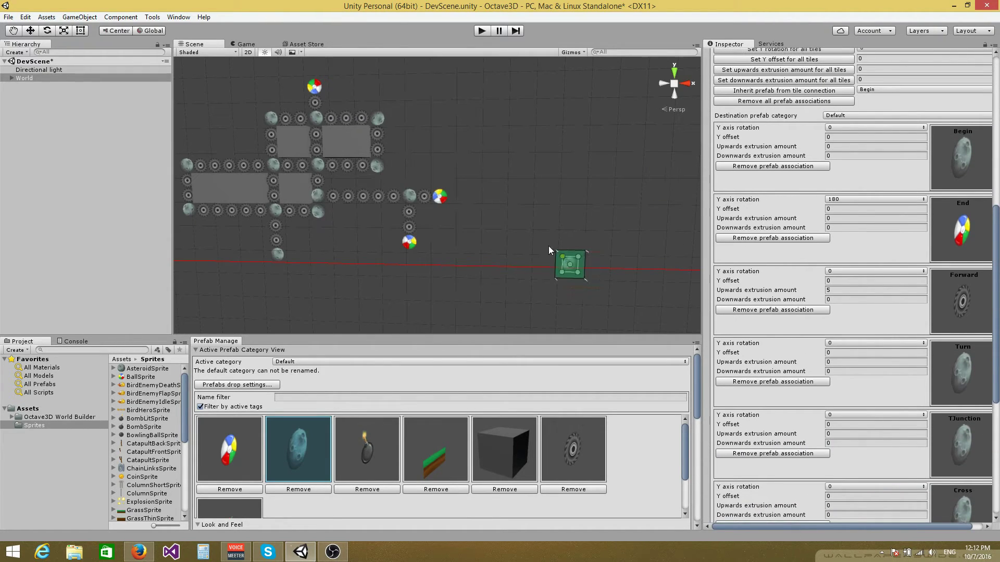
scroll(998, 221, up, 3)
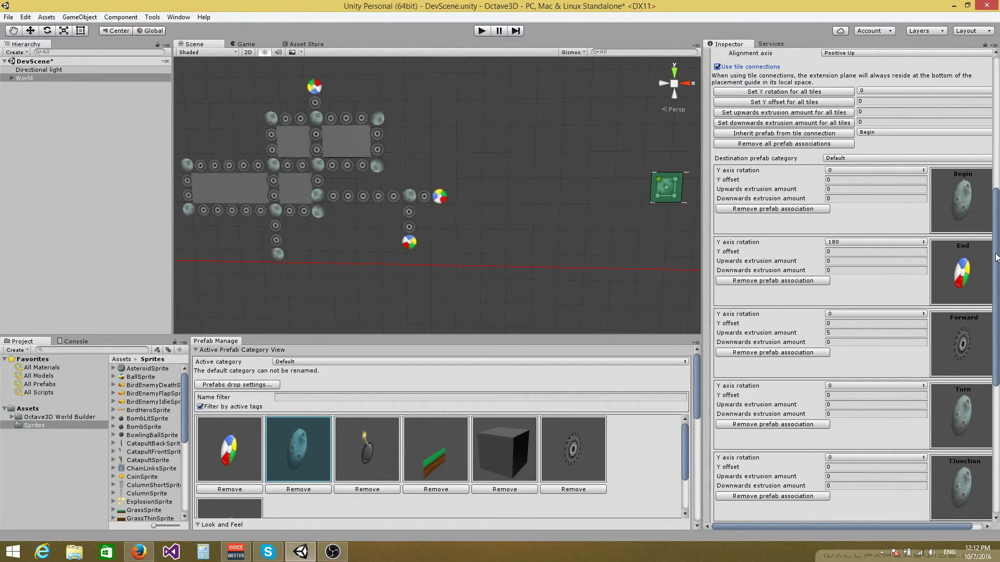
scroll(956, 229, up, 1)
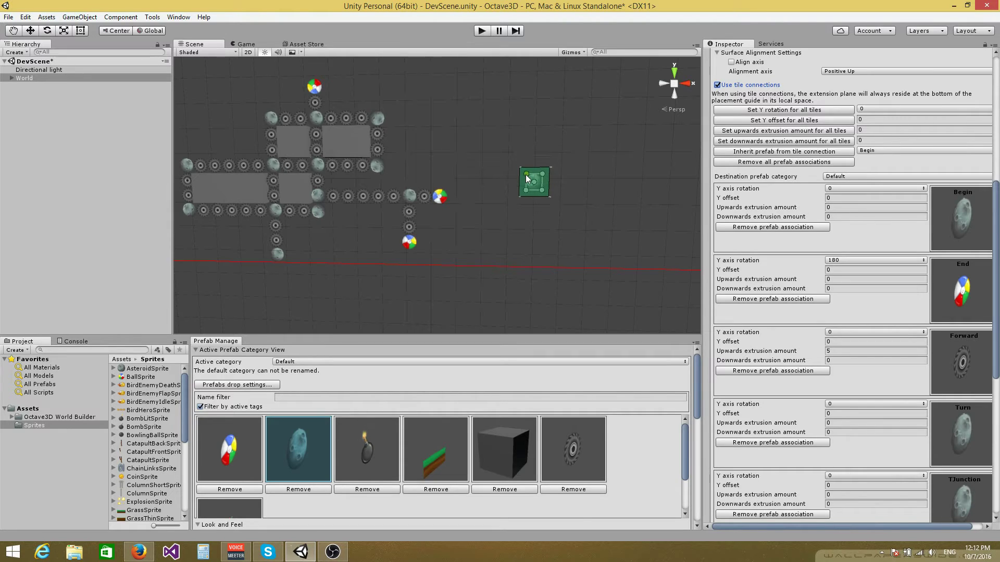
scroll(854, 287, down, 6)
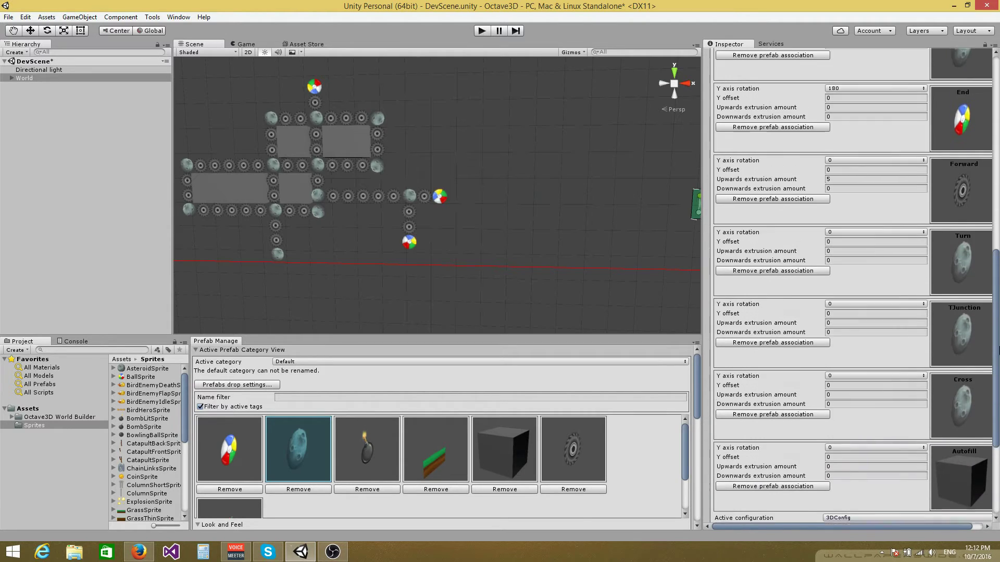
scroll(884, 262, up, 3)
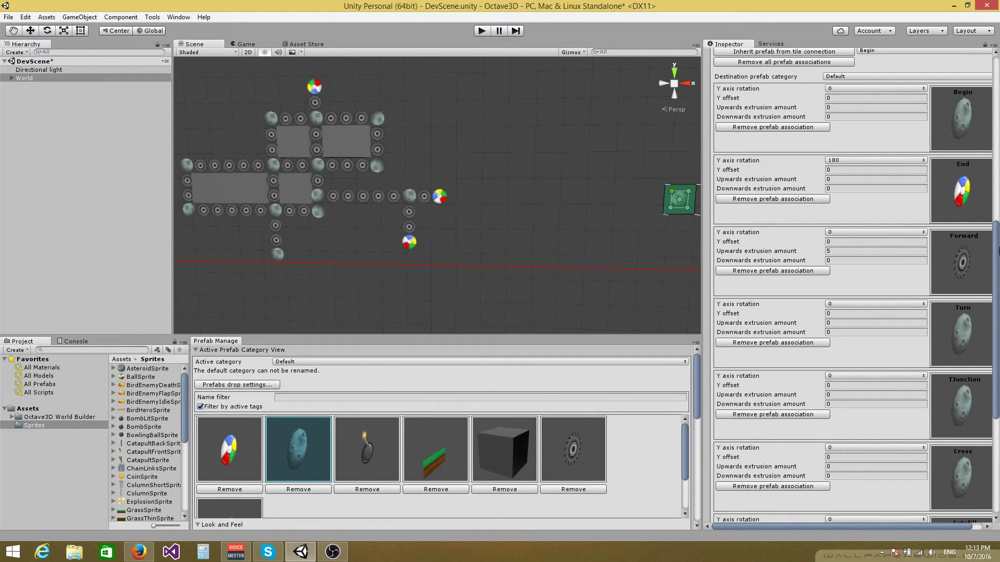
Turn off Use tile connections for the path and switch to the Block placement mode
drag(996, 257, 999, 153)
click(719, 230)
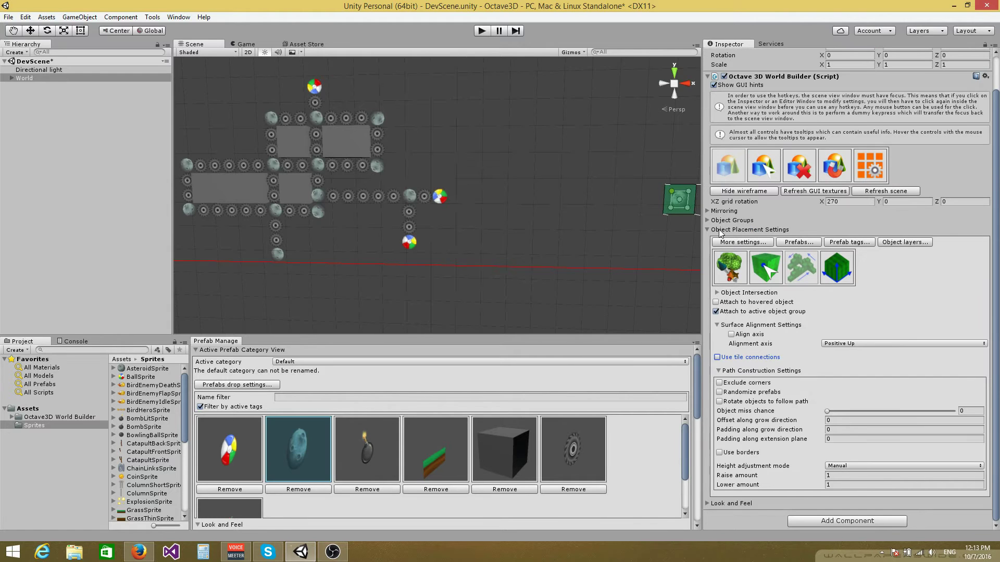
click(848, 269)
Build three rectangular blocks of asteroids on the empty grid areas beside and below the tile path
key(s)
key(d)
right_drag(547, 183, 543, 179)
click(455, 216)
click(632, 104)
right_drag(471, 240, 444, 241)
alt+drag(444, 241, 432, 243)
click(408, 245)
click(633, 277)
alt+drag(356, 279, 348, 276)
key(a)
right_drag(347, 275, 340, 292)
click(341, 246)
click(461, 278)
key(a)
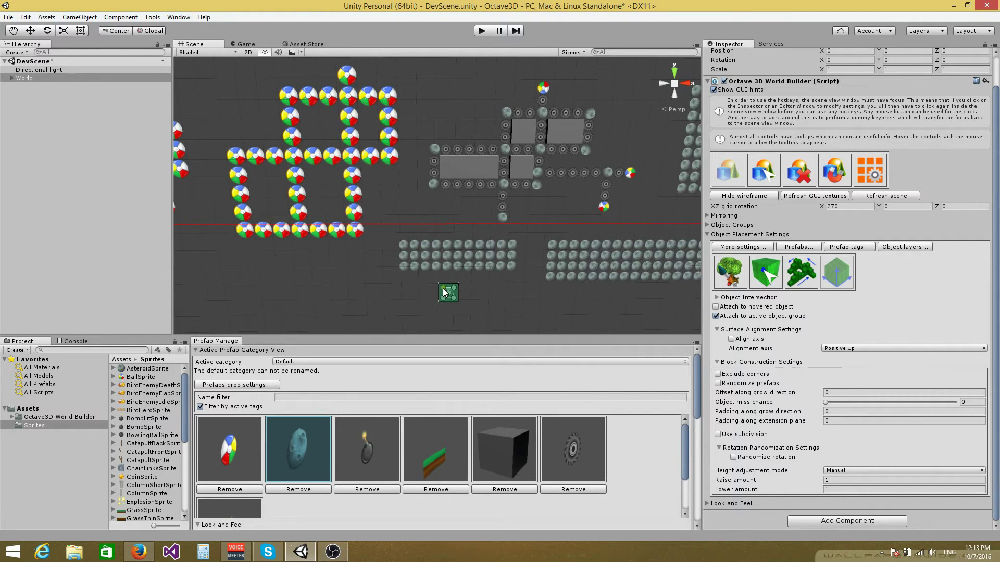
Switch to object selection, box-select objects of the tile path, and select a single beach ball in the neighbouring ball path
click(767, 178)
drag(427, 80, 554, 197)
click(458, 166)
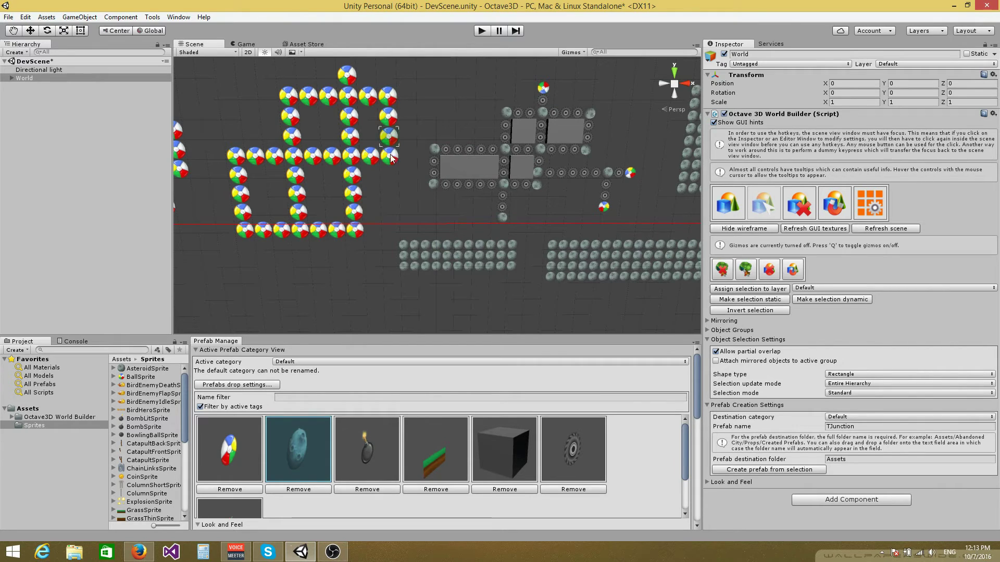
alt+drag(391, 140, 451, 139)
right_drag(451, 139, 494, 160)
key(w)
alt+scroll(493, 159, down, 5)
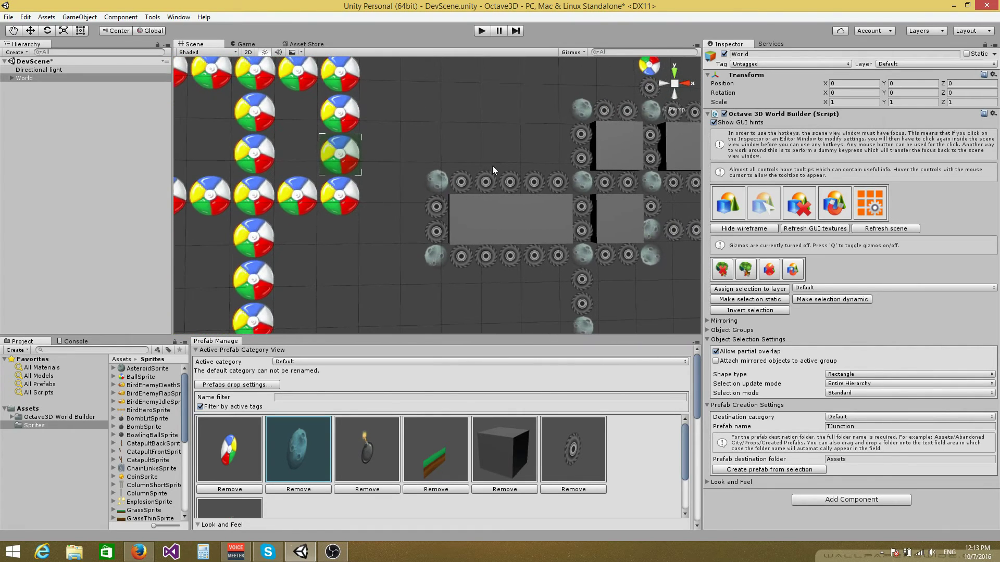
Return to object placement, make the bomb the active prefab, and build a block of bombs five rows high above the paths
key(1)
click(367, 449)
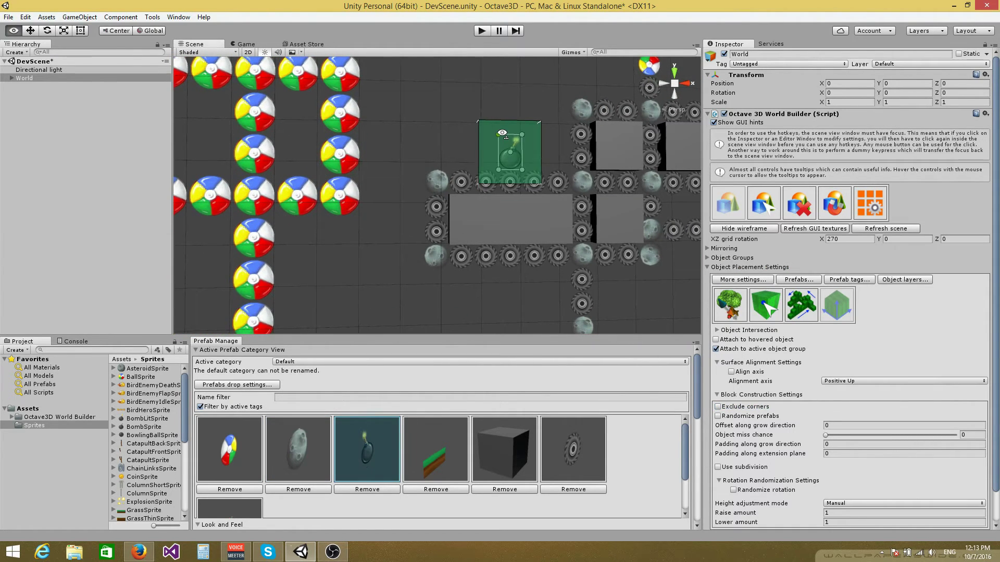
scroll(486, 94, down, 3)
middle_drag(486, 95, 466, 145)
click(372, 239)
click(561, 147)
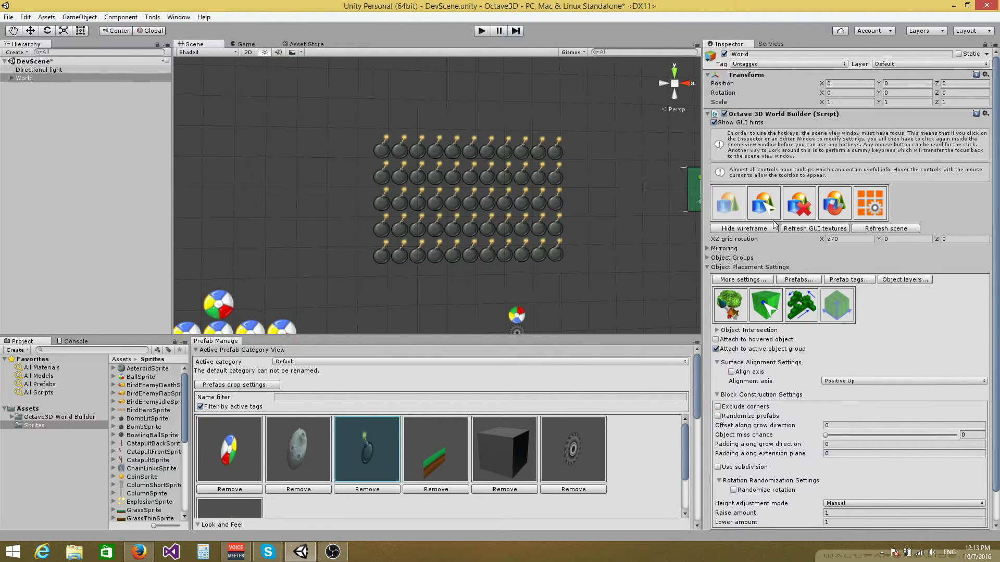
Switch to object selection, select the upper-left corner bomb of the block, and test picking on the transparent area beside its fuse
key(2)
right_drag(510, 198, 459, 141)
alt+scroll(458, 141, up, 6)
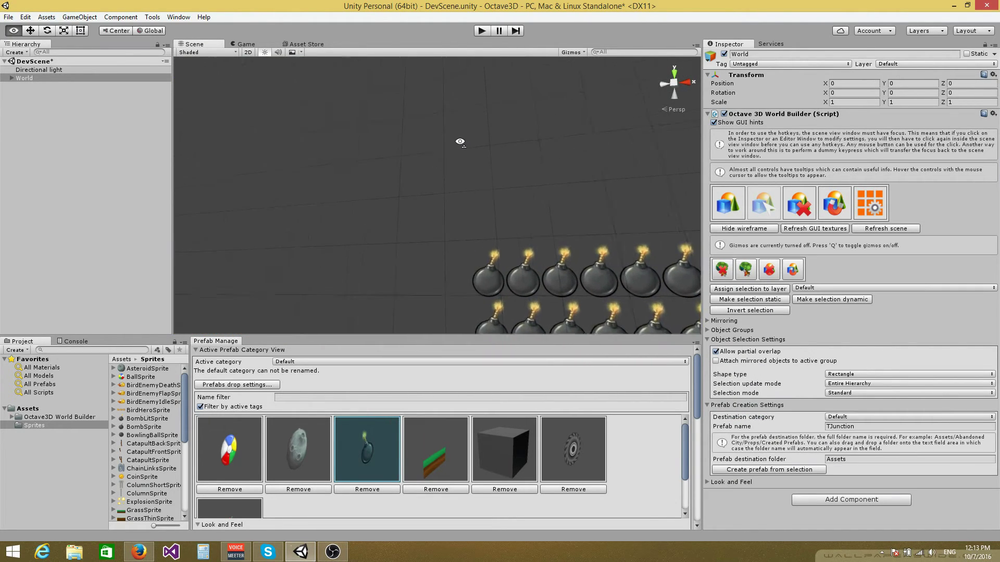
click(461, 186)
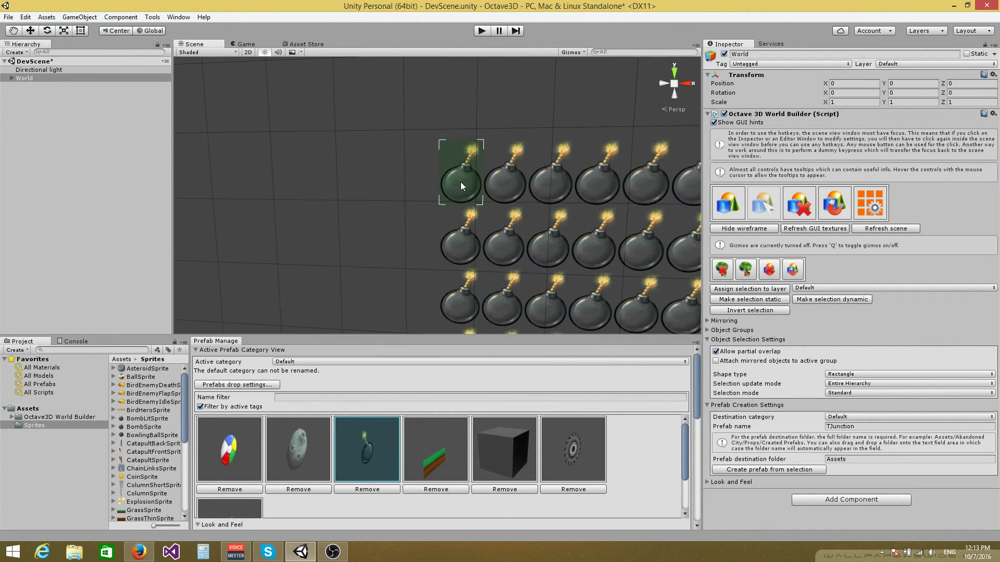
click(445, 158)
Inspect the import settings of the BombSprite texture and return to the World object
click(141, 428)
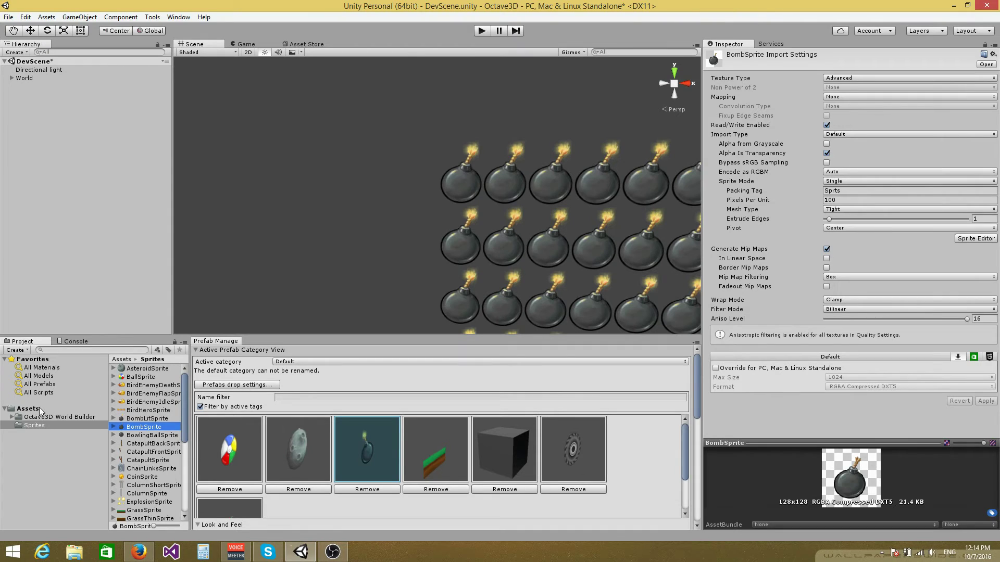
click(24, 78)
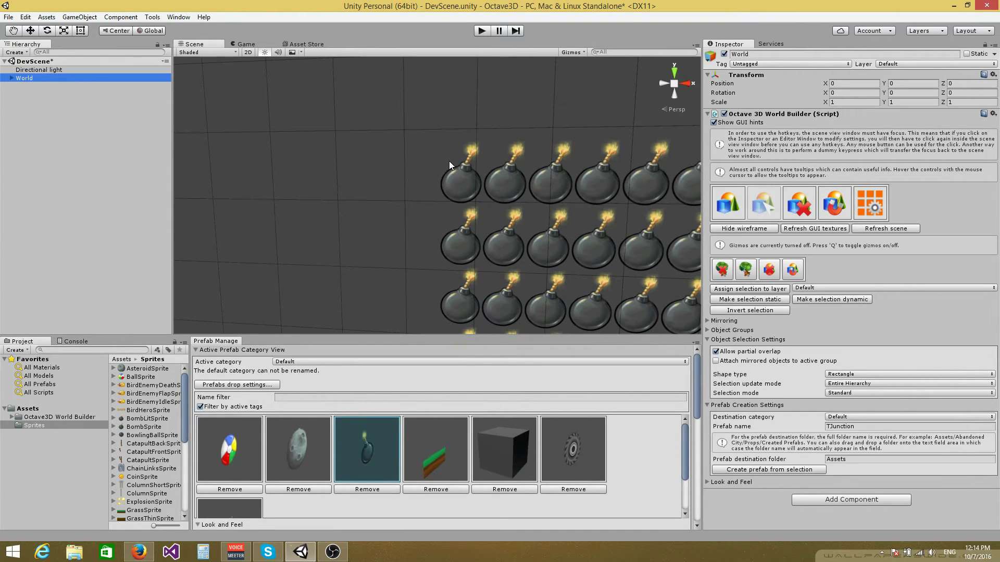
Test picking on the transparent area of the upper-left corner bomb, and select the bomb by its opaque body
click(450, 161)
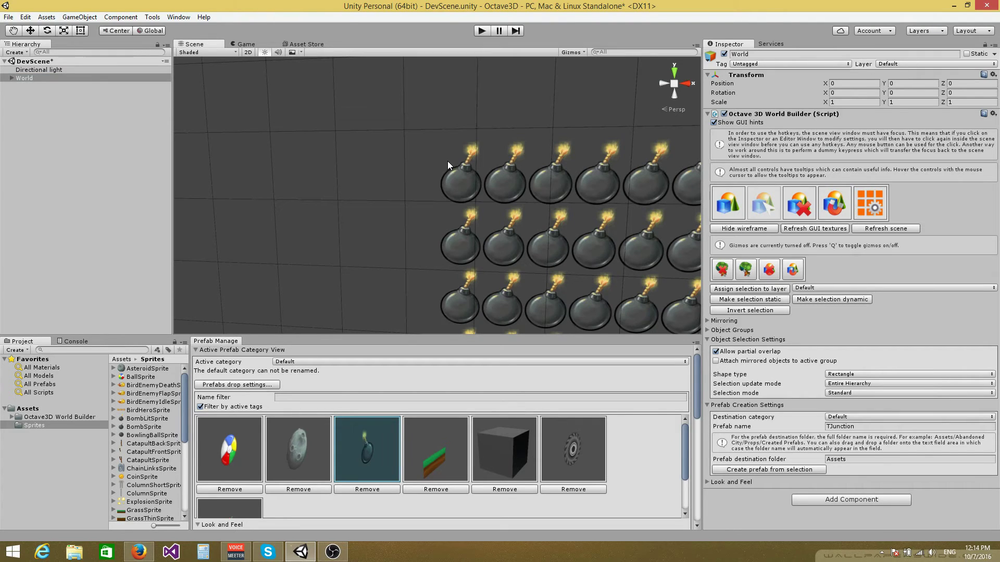
mouse_move(424, 183)
alt+mouse_down()
mouse_move(458, 177)
mouse_move(439, 189)
alt+mouse_up()
click(440, 175)
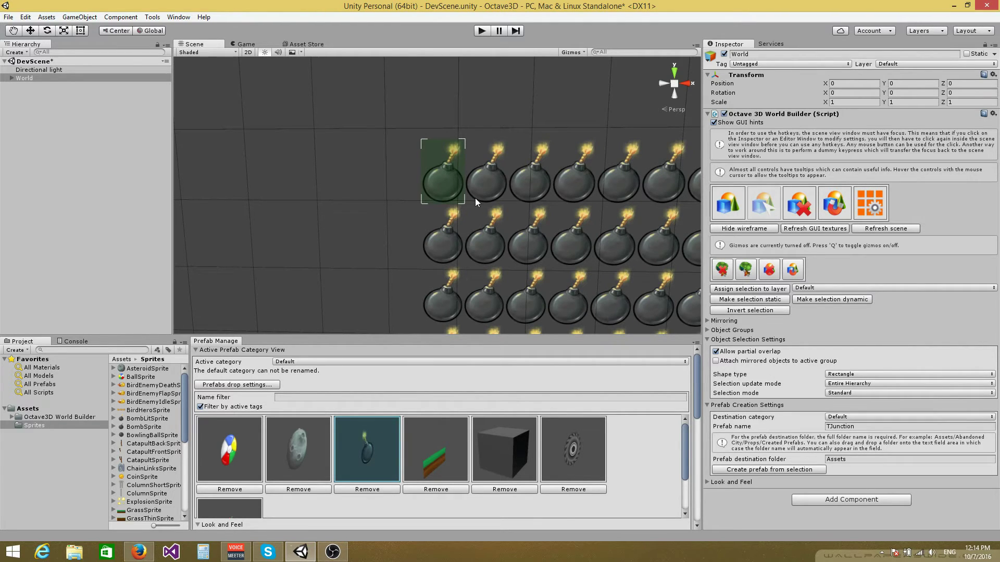
mouse_move(412, 216)
alt+mouse_down()
mouse_move(430, 217)
mouse_move(421, 217)
alt+mouse_up()
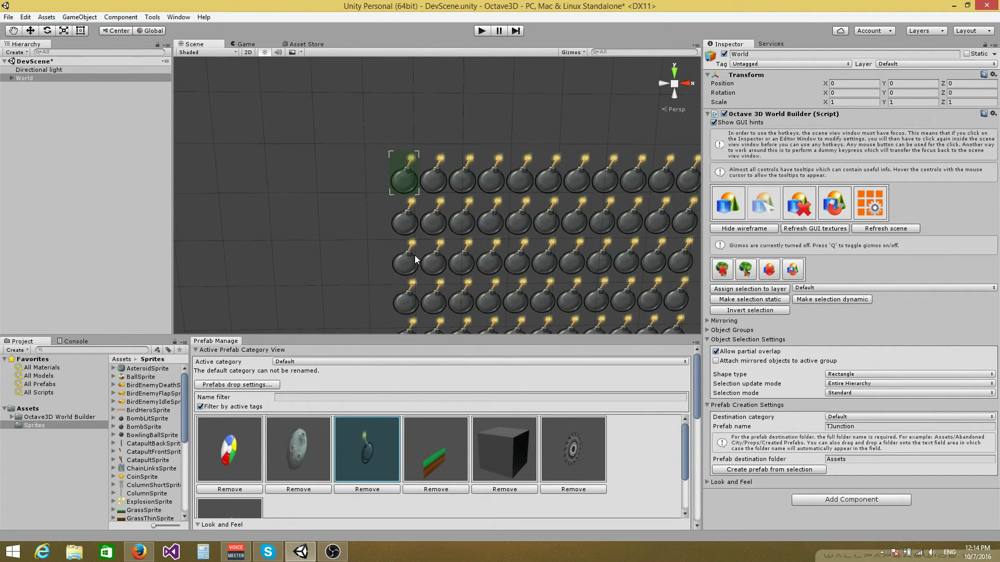
Switch to object erasing and erase bombs at the block's upper-left corner with the Object Mass 3D brush
key(3)
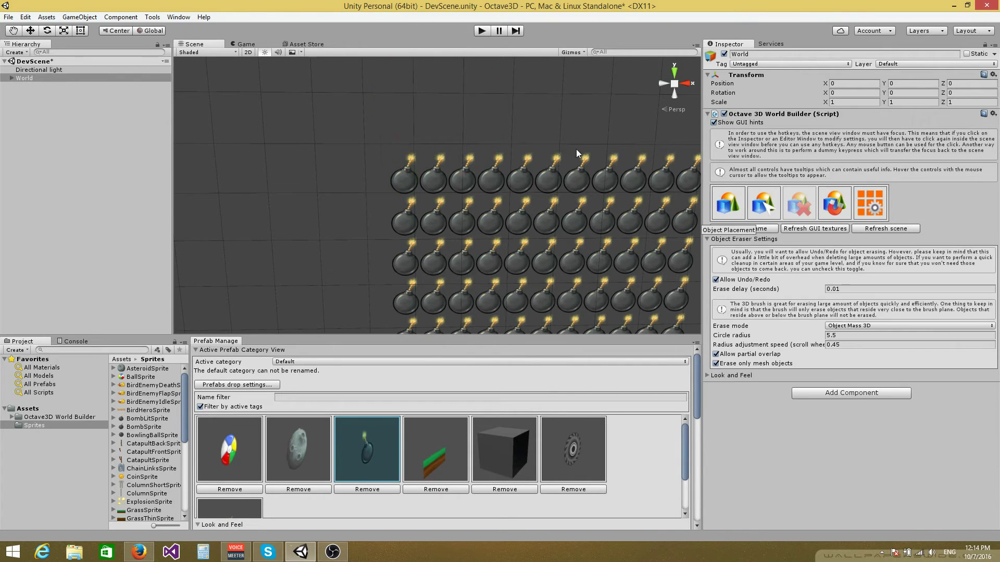
scroll(353, 77, down, 5)
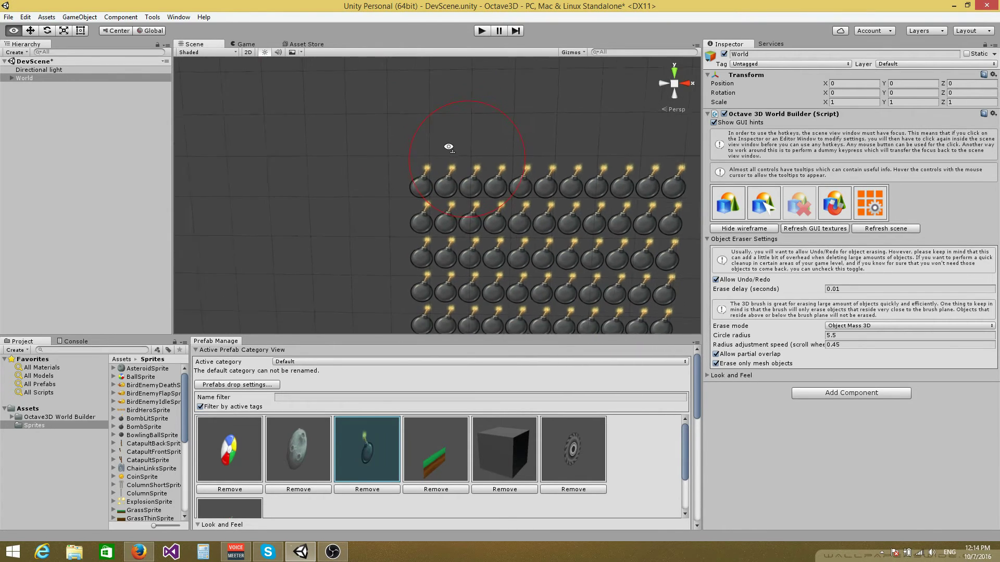
drag(395, 118, 440, 195)
Set the erase mode to Object Mass 2D and erase bombs across the right part of the block
click(862, 325)
click(862, 349)
mouse_move(504, 186)
mouse_down()
mouse_move(614, 193)
mouse_move(597, 282)
mouse_move(645, 266)
mouse_up()
Set the erase mode to Hovered Object and show the available erase modes
click(878, 332)
click(865, 343)
click(854, 303)
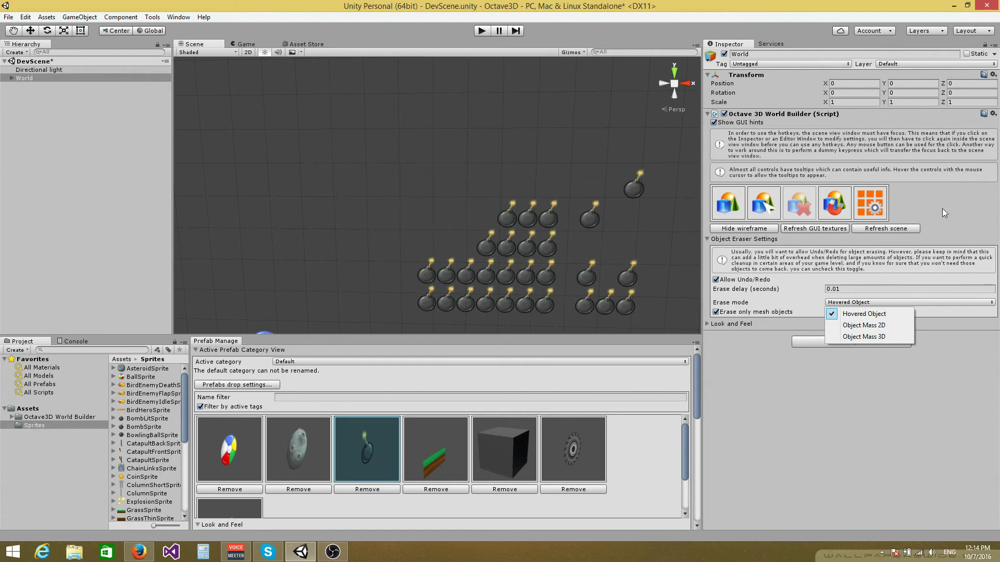
Return to object placement and open the active bomb prefab's Offset from grid surface value
click(745, 215)
right_drag(422, 192, 330, 269)
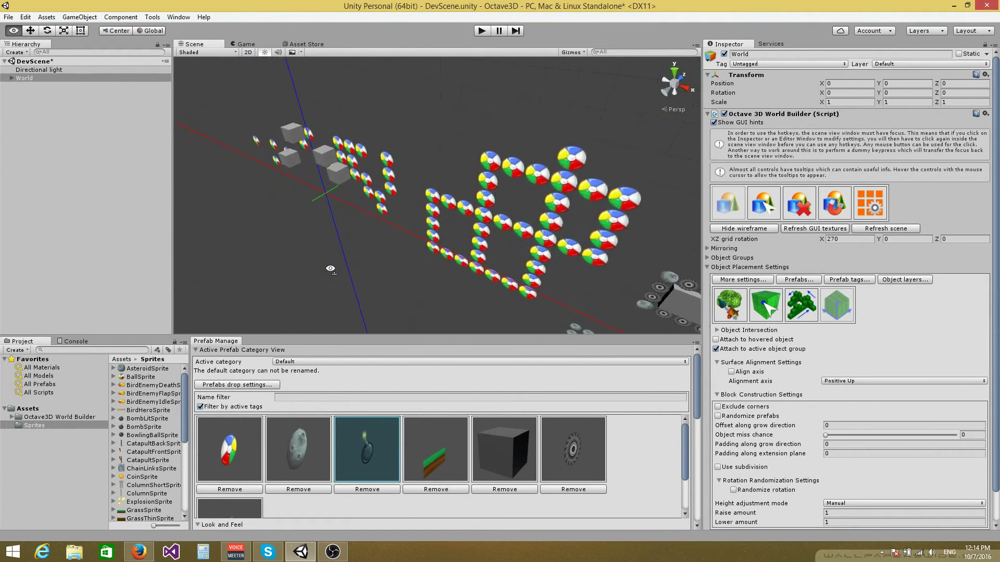
alt+drag(330, 269, 355, 224)
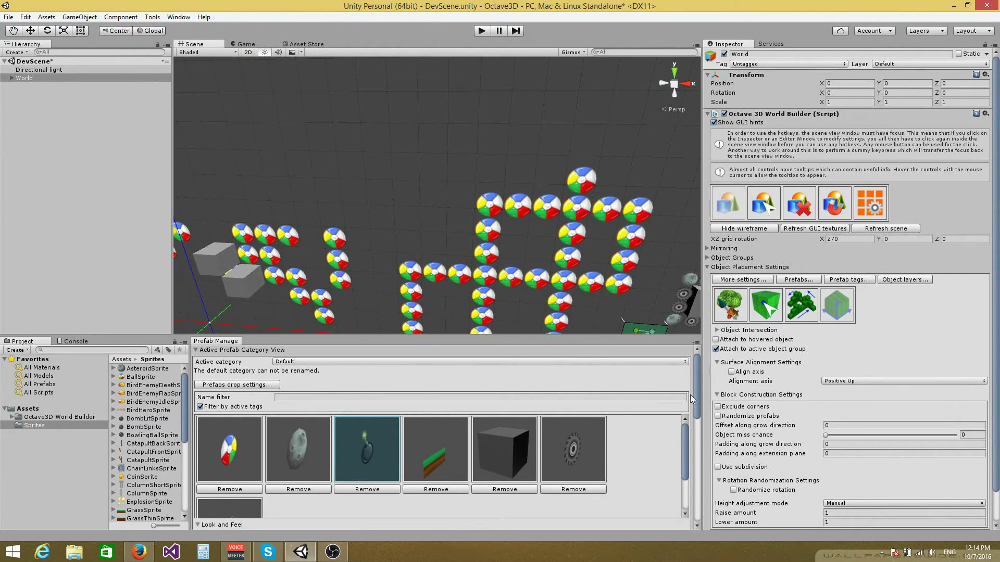
drag(697, 398, 692, 498)
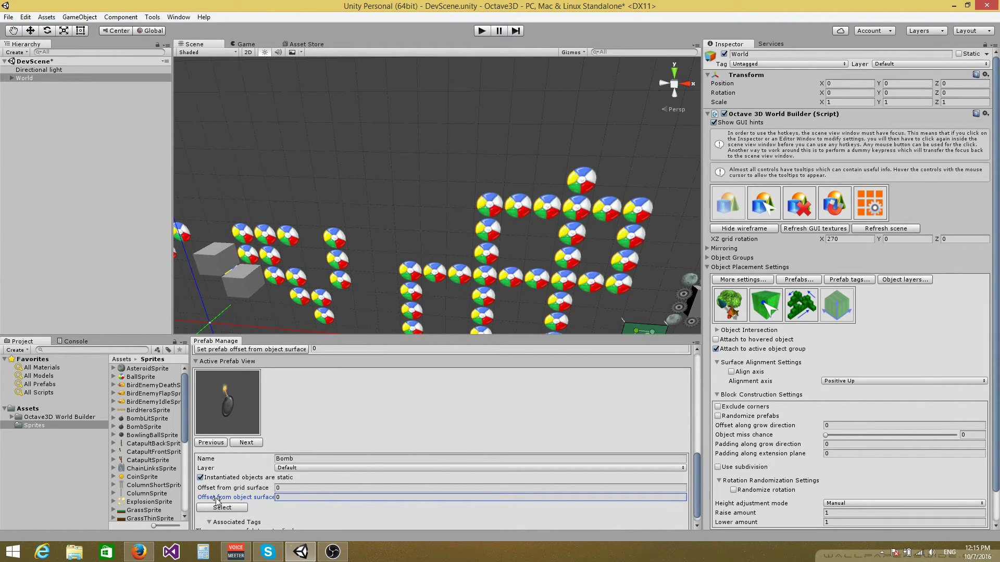
click(246, 490)
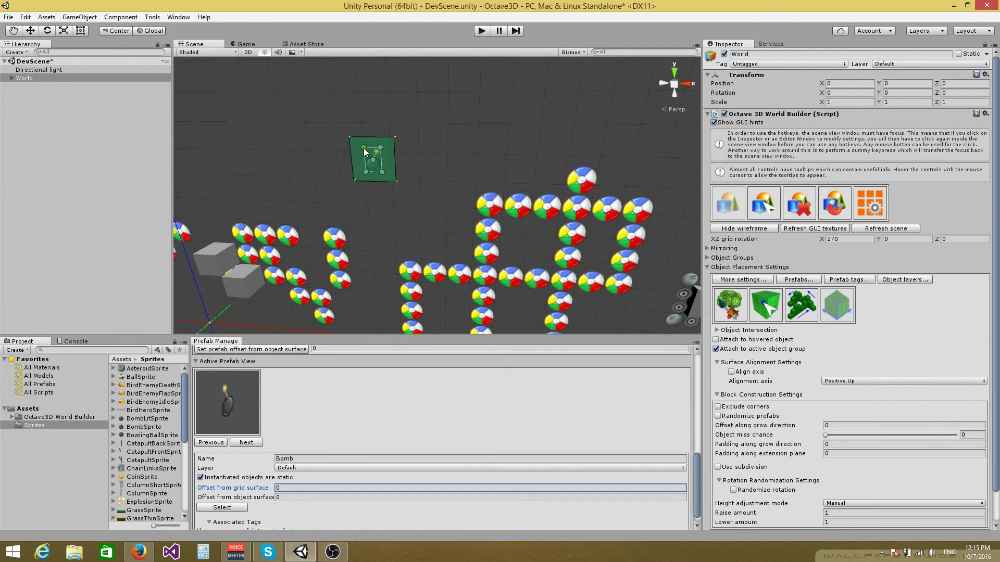
Set the Bomb prefab's Offset from grid surface to -10 and switch object placement to Decor Paint to preview the bomb
right_drag(372, 138, 406, 132)
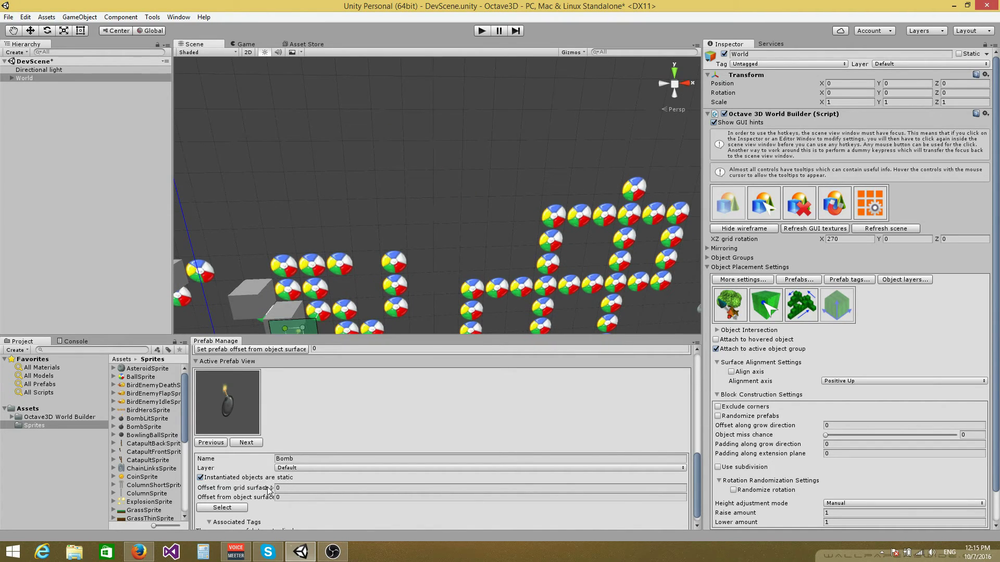
click(292, 489)
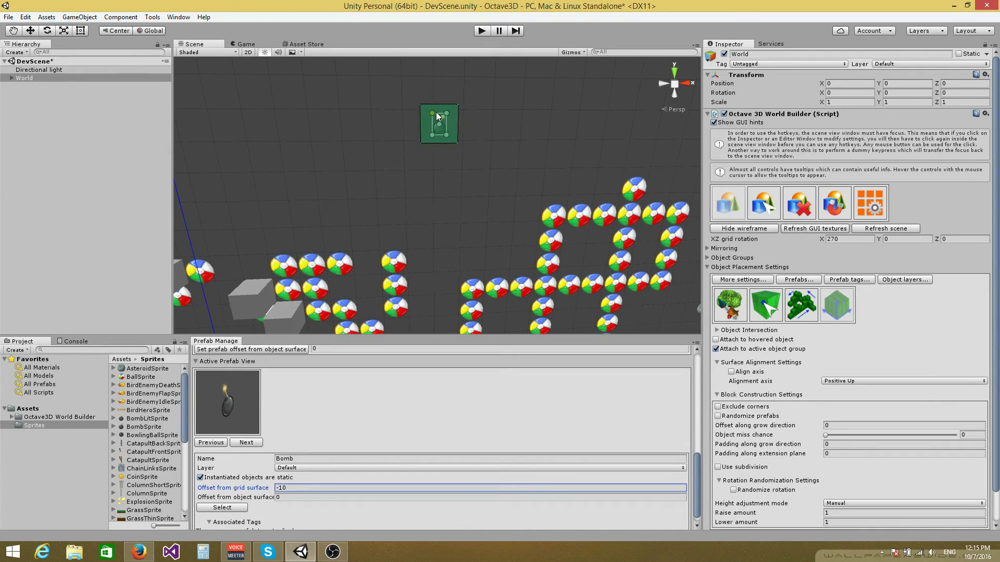
click(730, 308)
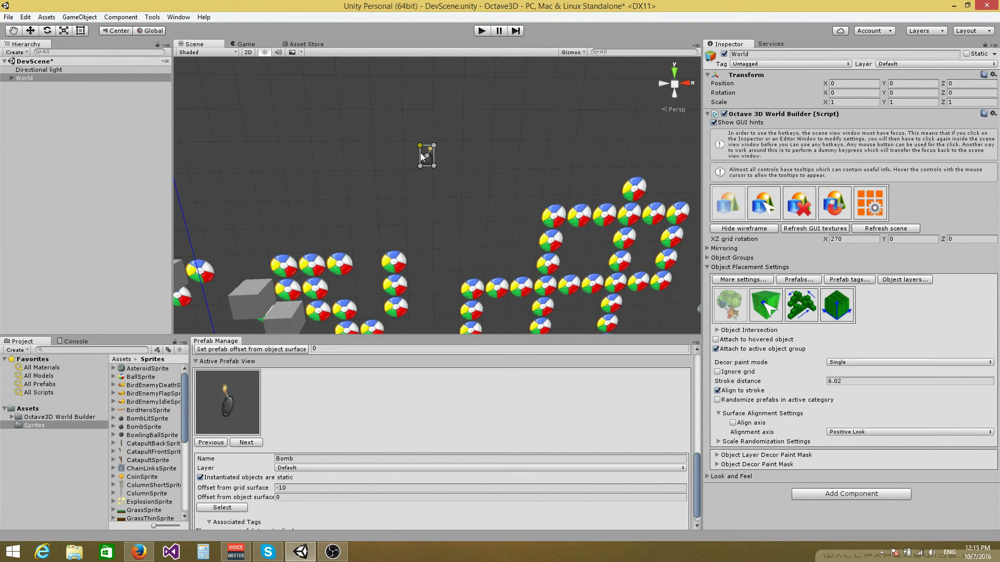
right_drag(421, 156, 491, 150)
key(a)
alt+drag(490, 150, 415, 165)
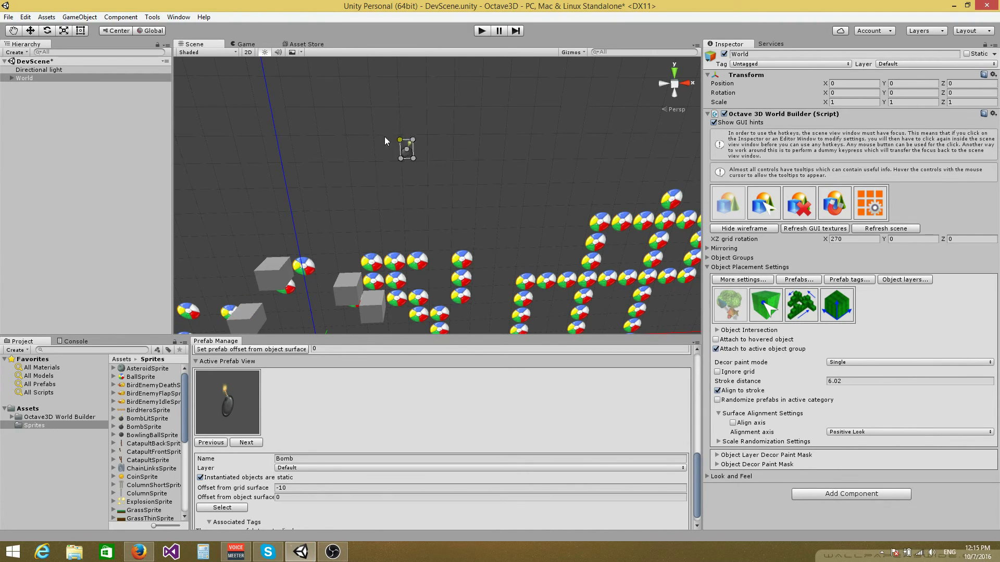
alt+drag(445, 166, 444, 164)
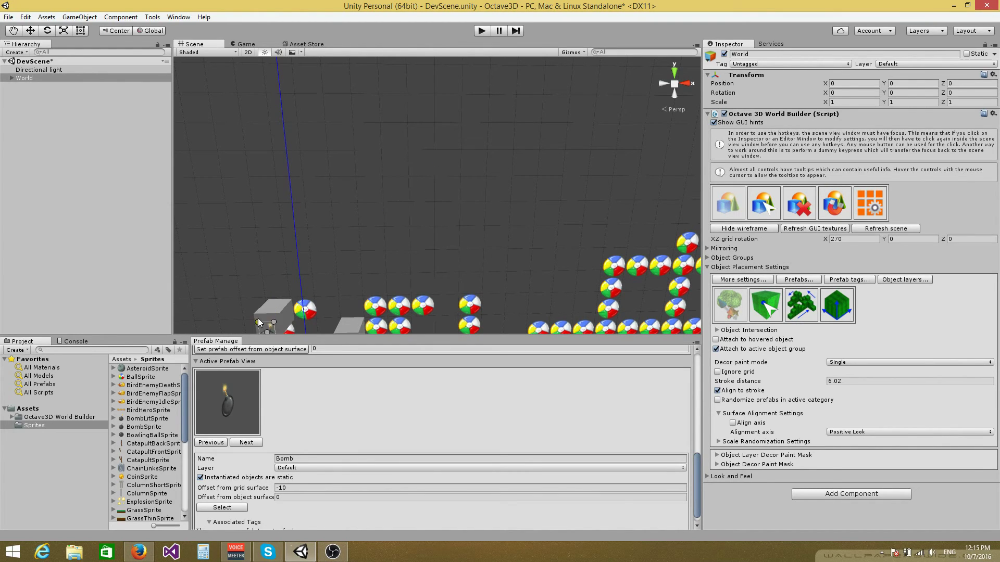
Inspect the Asteroid prefab's Sprite Renderer sorting layer and Order in Layer settings and reselect the World object
click(145, 379)
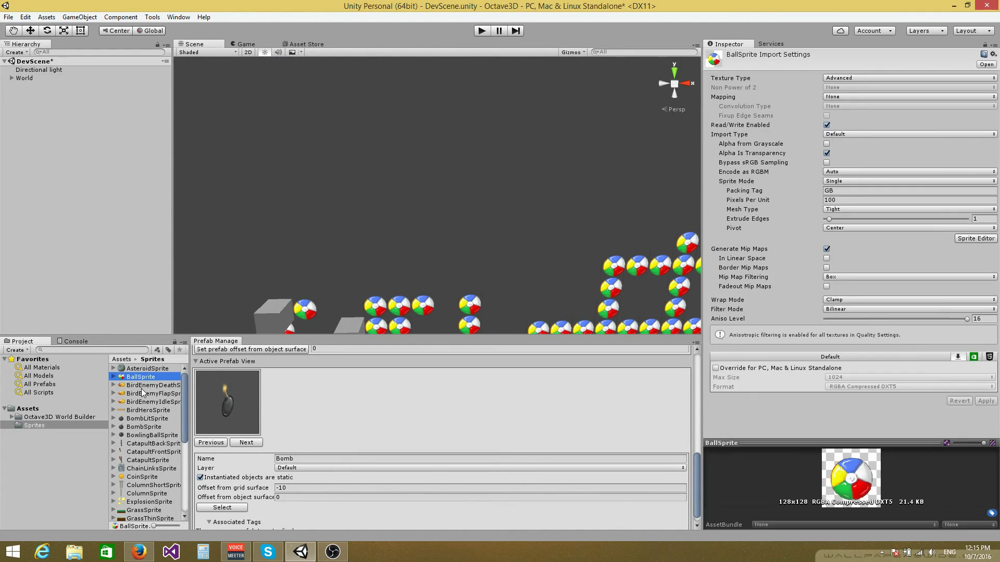
click(27, 408)
click(139, 385)
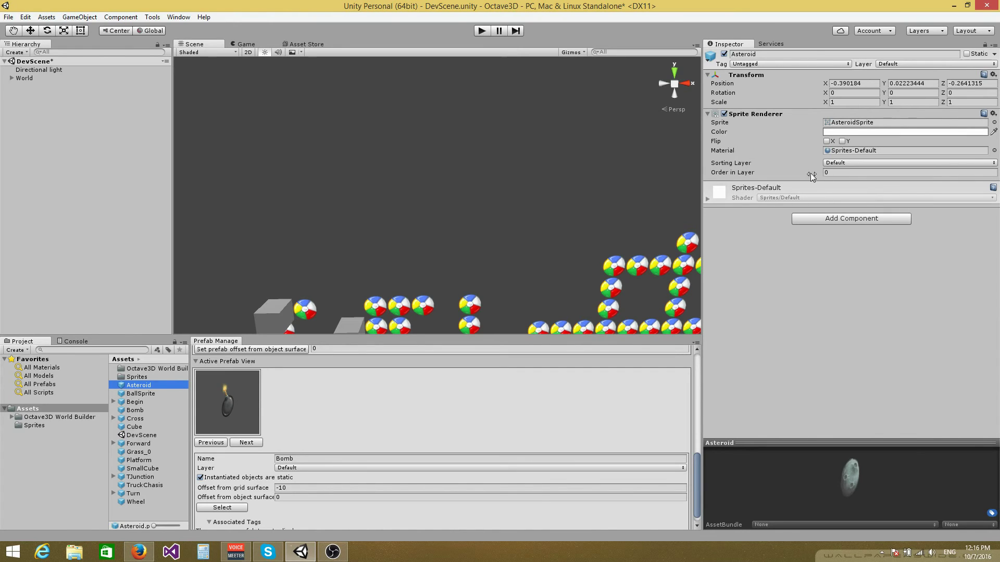
click(38, 77)
Set the Bomb prefab's Offset from object surface to 5 and preview the bomb over the cubes
middle_drag(485, 255, 490, 125)
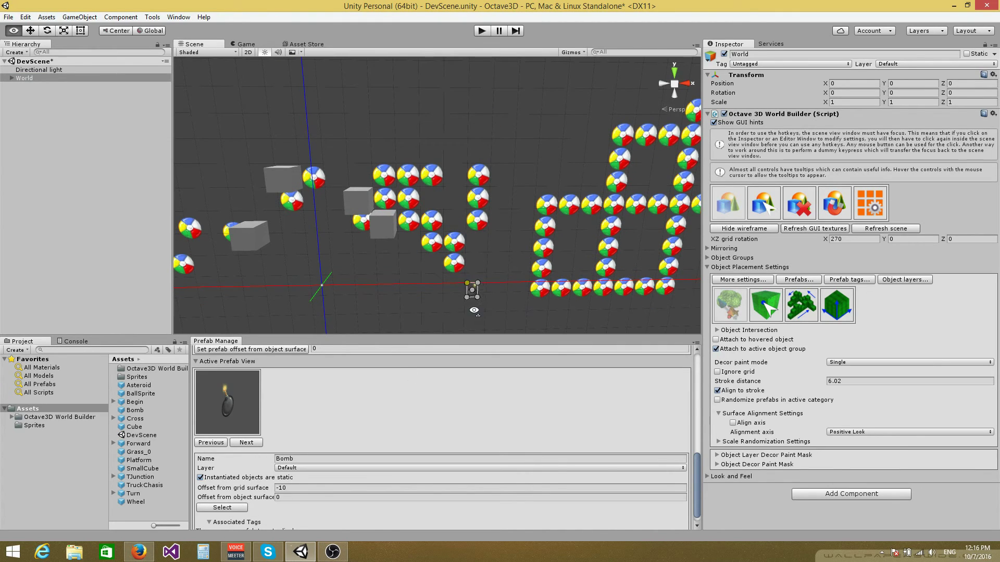
scroll(472, 308, up, 5)
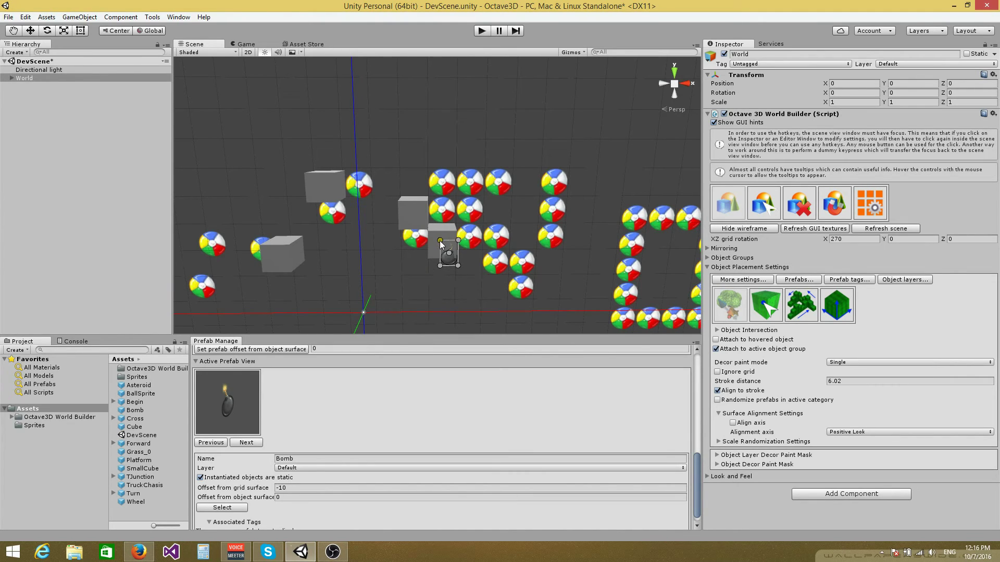
click(277, 497)
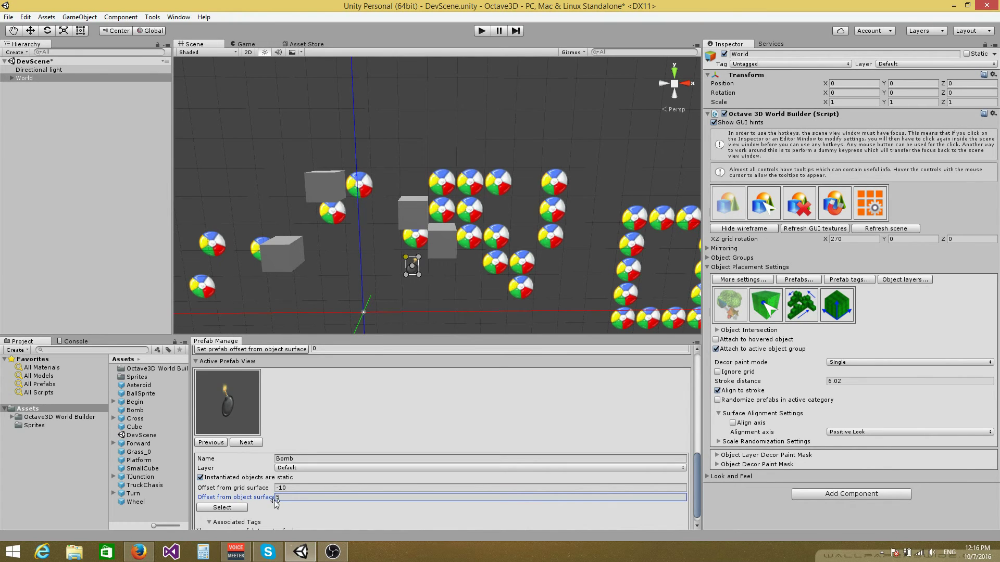
right_click(436, 243)
mouse_move(436, 242)
alt+mouse_down()
mouse_move(595, 246)
mouse_move(518, 242)
mouse_move(428, 269)
mouse_move(439, 242)
alt+mouse_up()
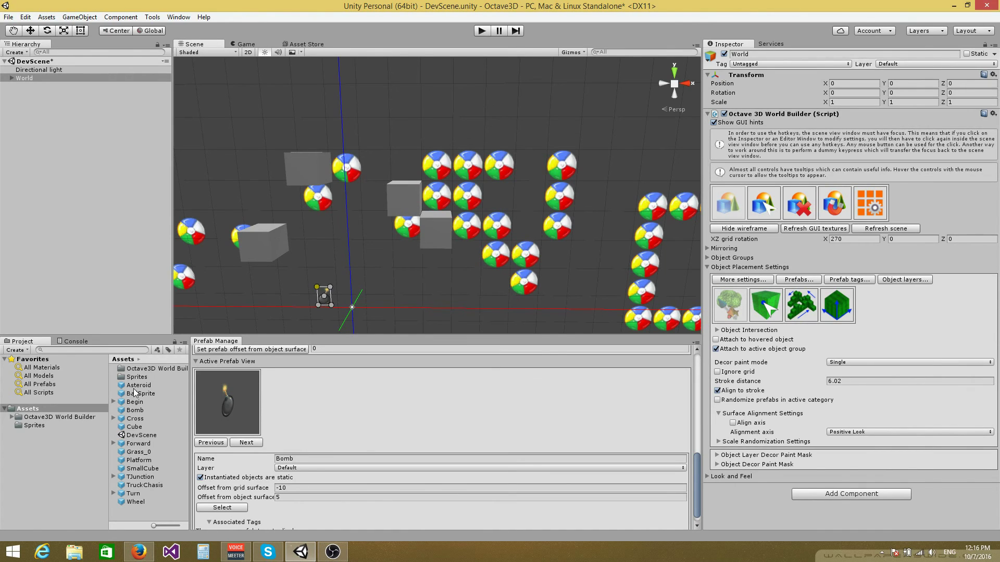
Try changing the pivot of AsteroidSprite in the Sprites folder, apply the import settings and check the asteroid blocks
click(31, 426)
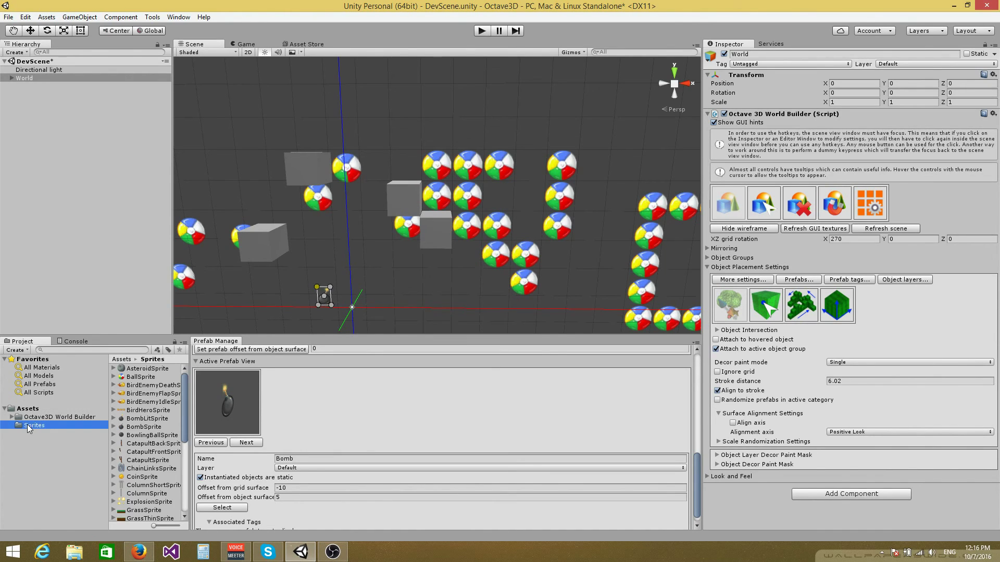
click(137, 369)
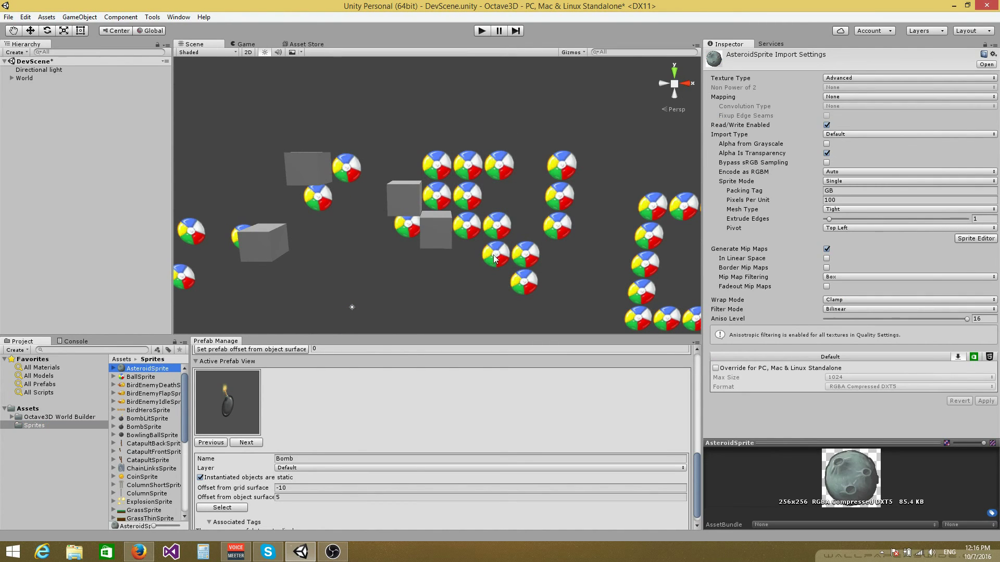
key(s)
right_drag(524, 250, 528, 245)
key(d)
click(858, 231)
click(843, 238)
click(986, 400)
right_drag(658, 274, 658, 275)
key(d)
right_drag(555, 254, 557, 255)
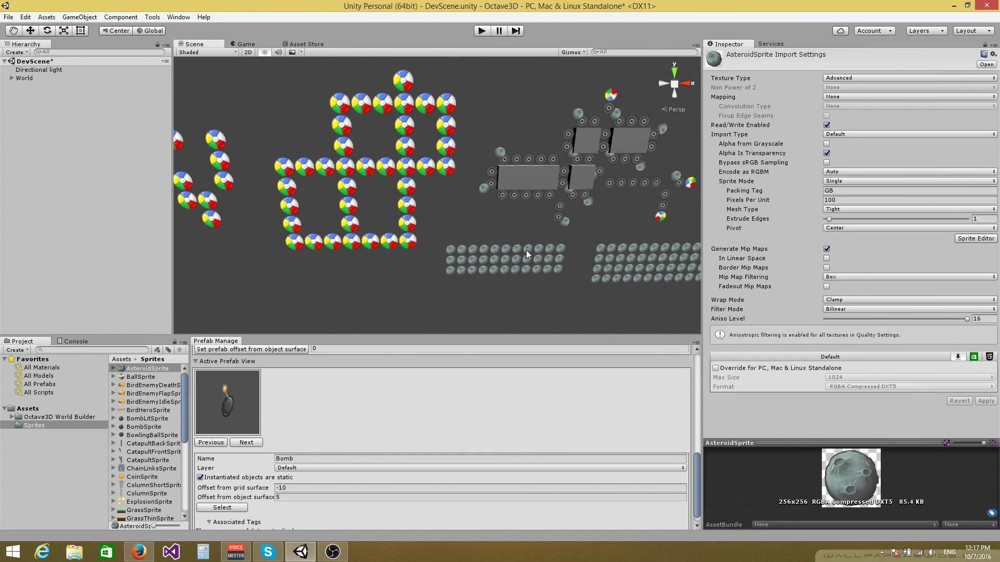
Select the World object, switch to object selection mode and refresh the scene
click(19, 76)
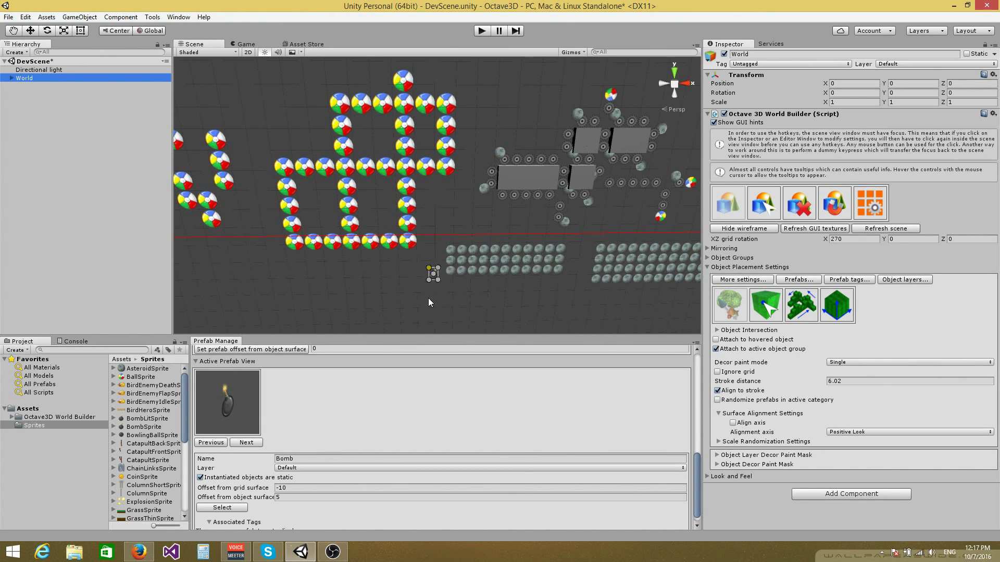
key(2)
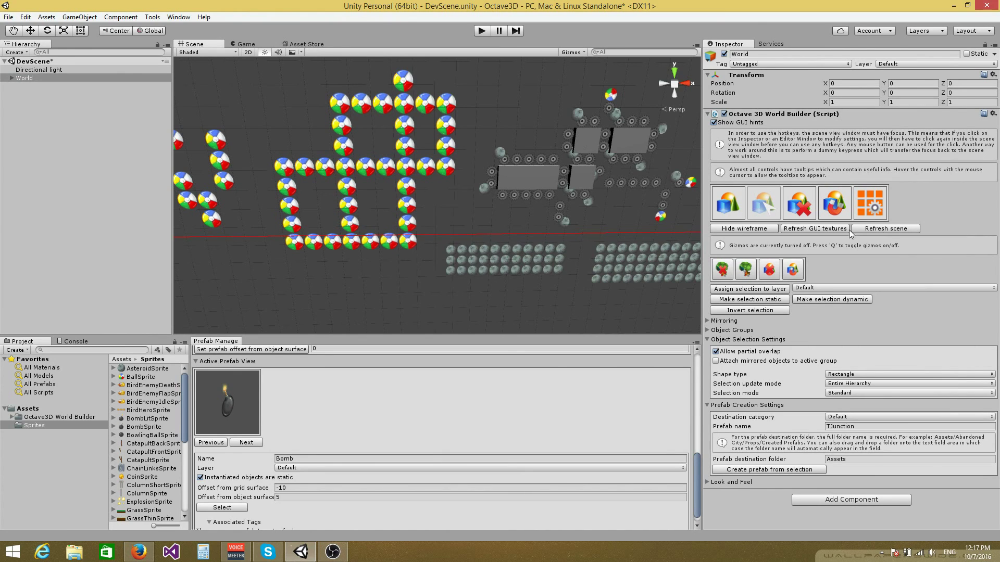
click(885, 230)
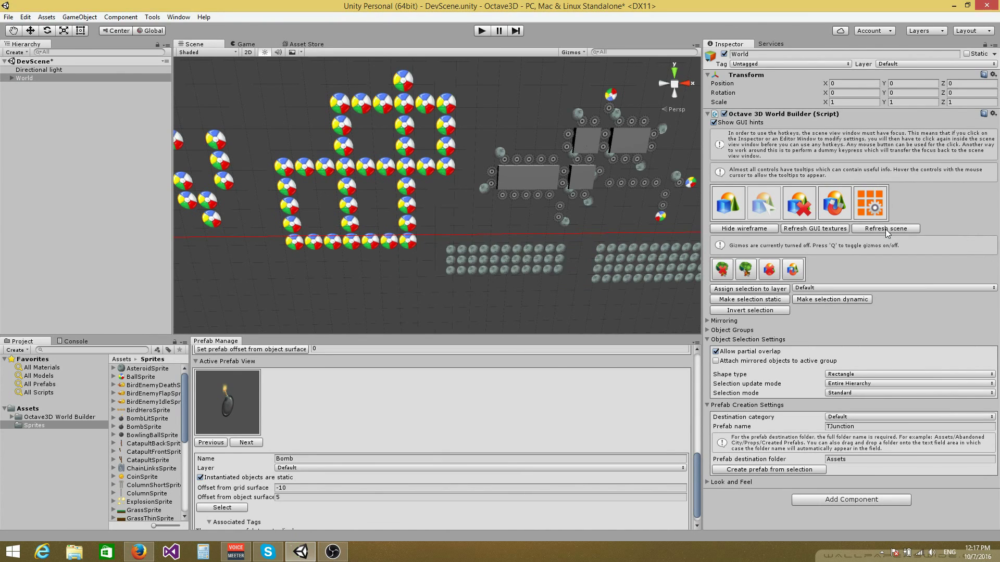